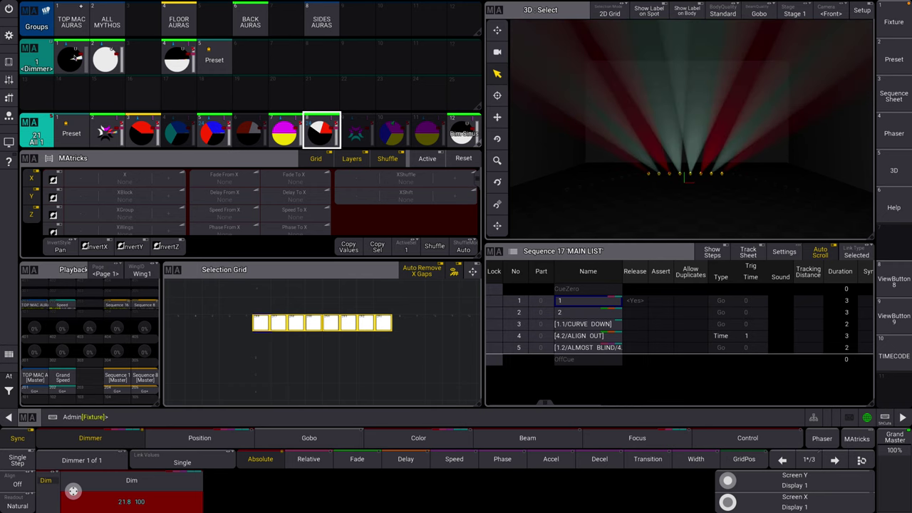
- Clear the programmer and switch to the TIMECODE view
{"action": "left_click", "coordinate": [8, 62]}
{"action": "left_click", "coordinate": [830, 394]}
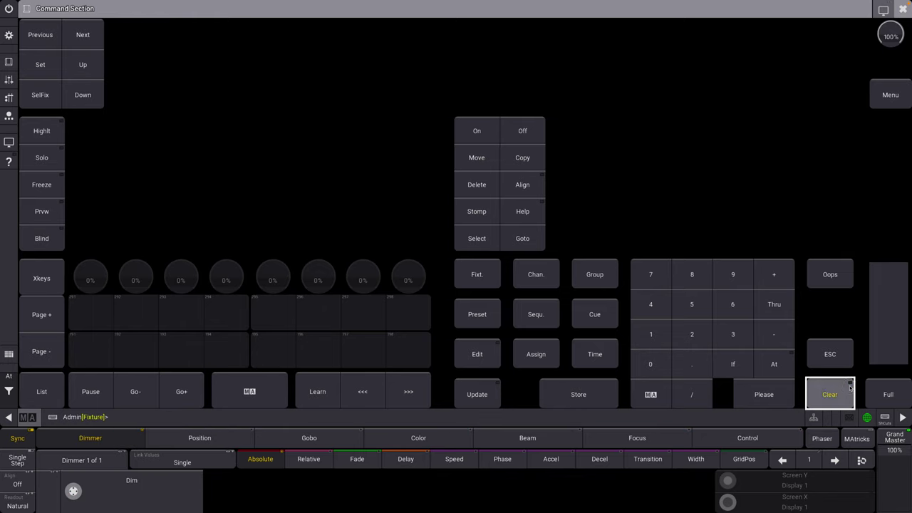
{"action": "left_click", "coordinate": [903, 8]}
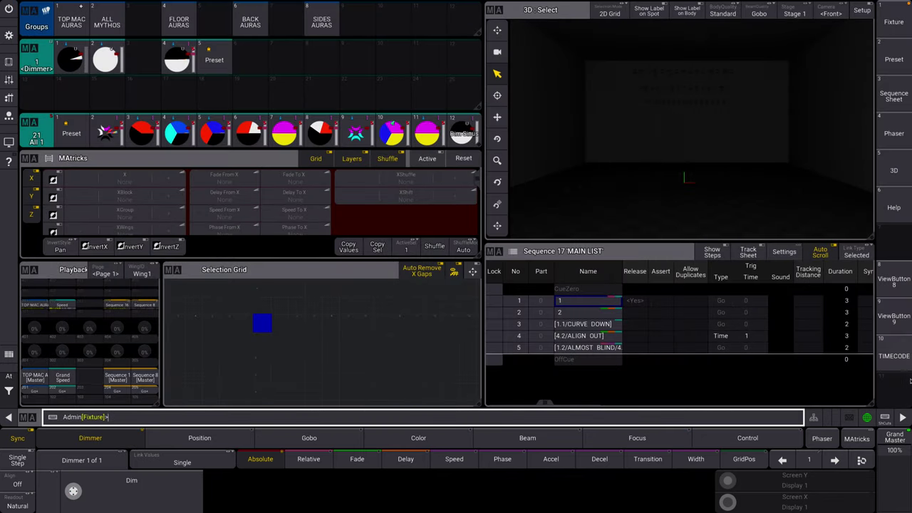
{"action": "left_click", "coordinate": [895, 355]}
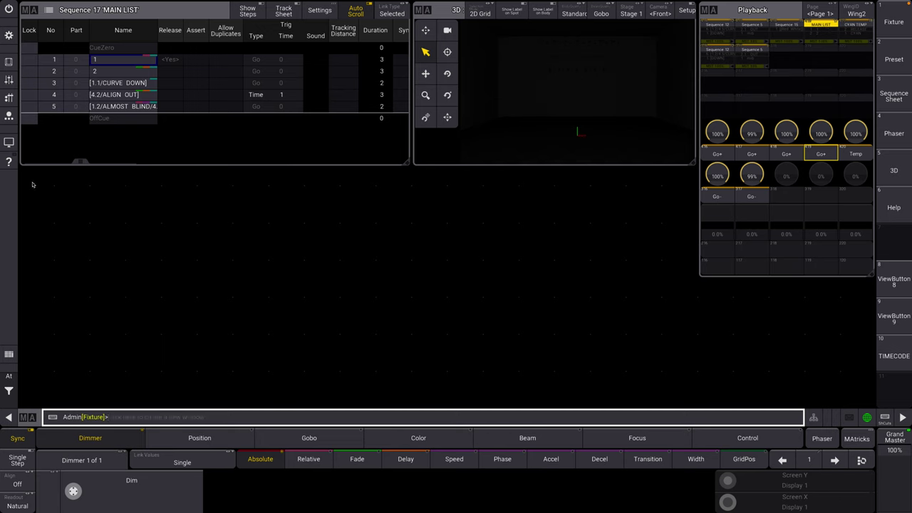
- Add a Timecode View window in the empty area below the sequence sheet and 3D window
{"action": "left_click", "coordinate": [176, 214]}
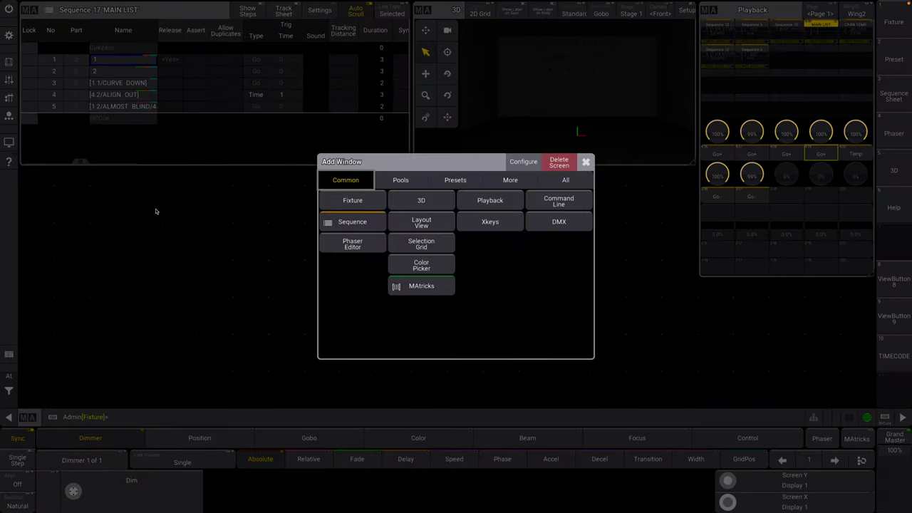
{"action": "left_click", "coordinate": [510, 180]}
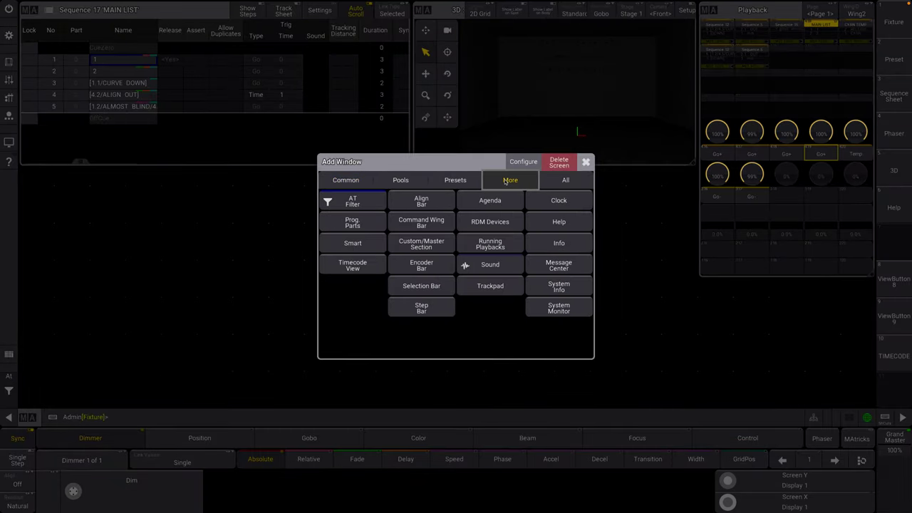
{"action": "left_click", "coordinate": [352, 264]}
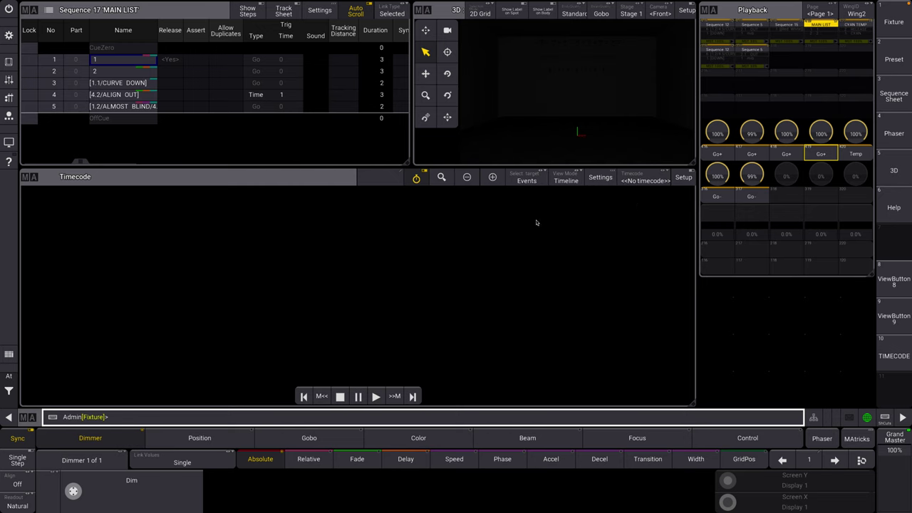
- Add a Timecodes pool window below the Playback window and shrink it to two rows
{"action": "left_click", "coordinate": [705, 286]}
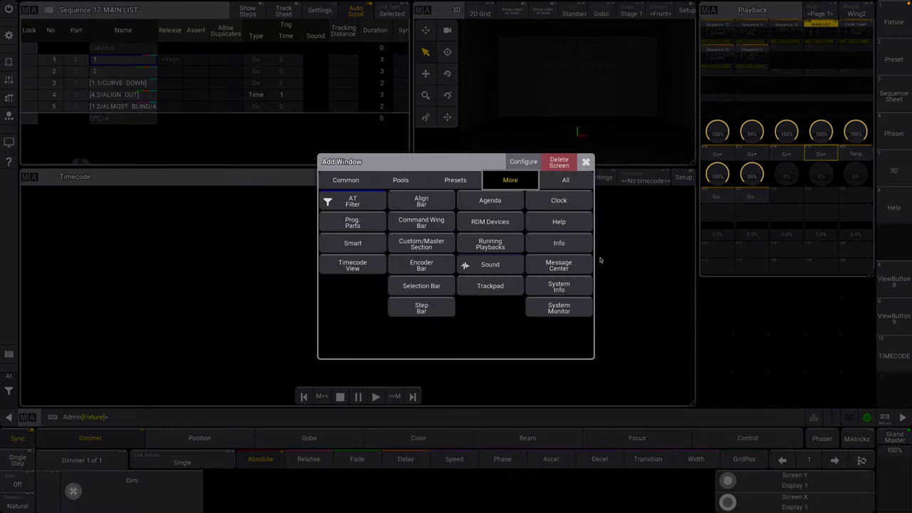
{"action": "left_click", "coordinate": [401, 180]}
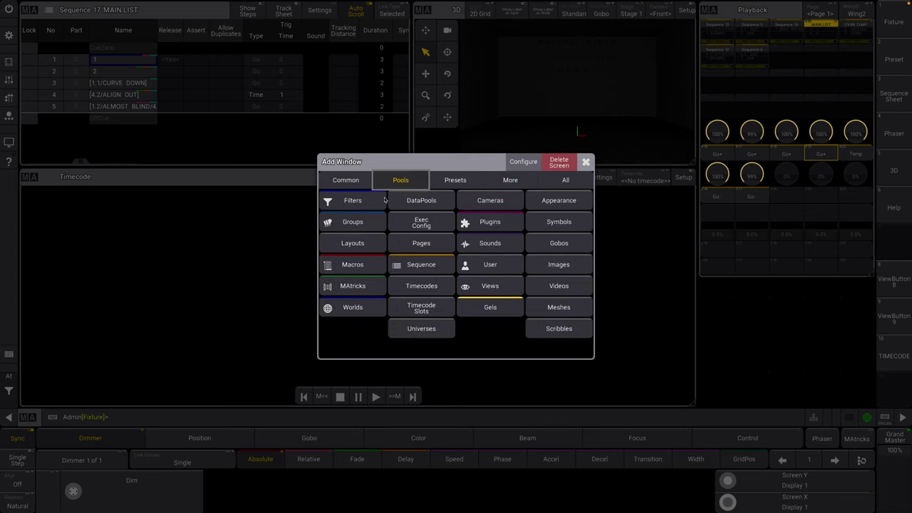
{"action": "left_click", "coordinate": [439, 287]}
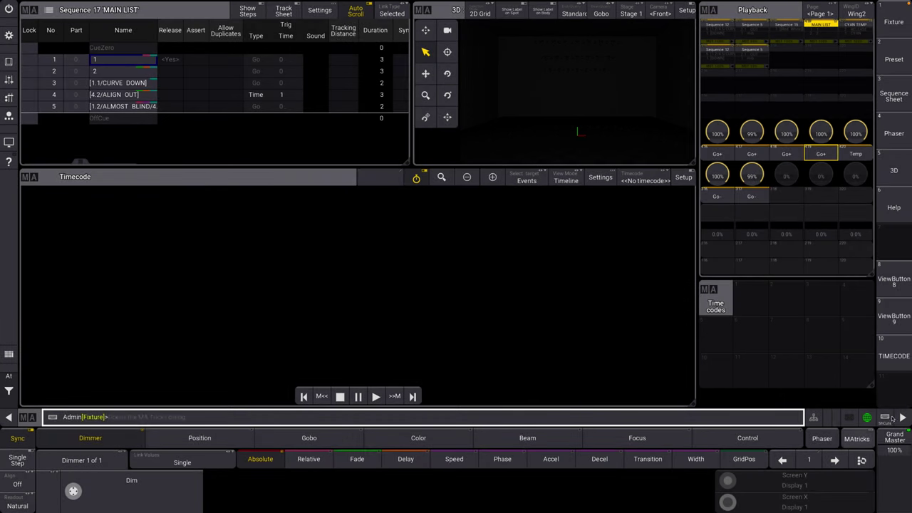
{"action": "left_click_drag", "start_coordinate": [870, 394], "coordinate": [869, 364]}
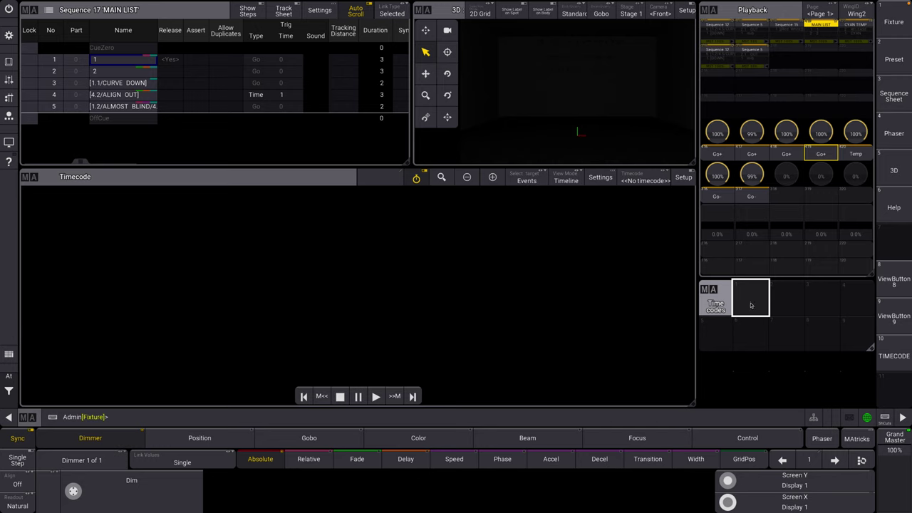
- Examine the SMPTE and MIDI timecode columns in the Output Configuration, and return to the timecode view
{"action": "left_click", "coordinate": [8, 34]}
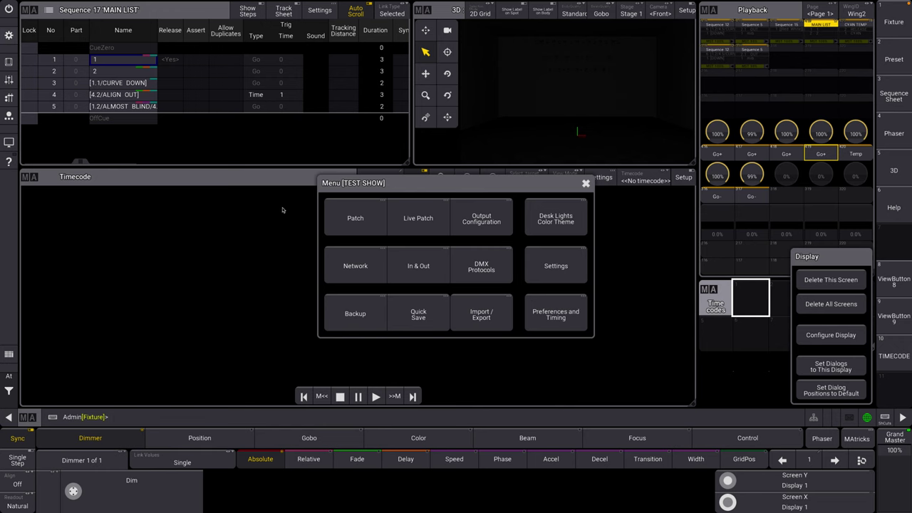
{"action": "left_click", "coordinate": [501, 223]}
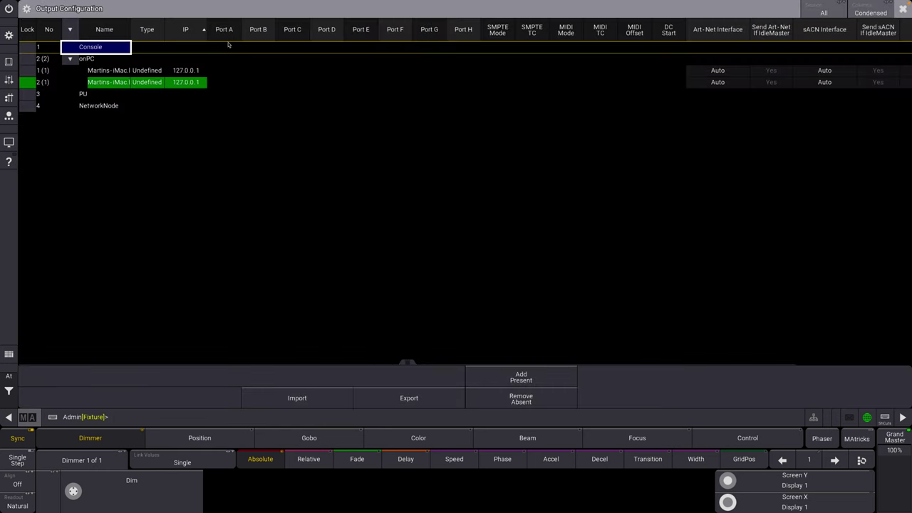
{"action": "key", "text": "Down"}
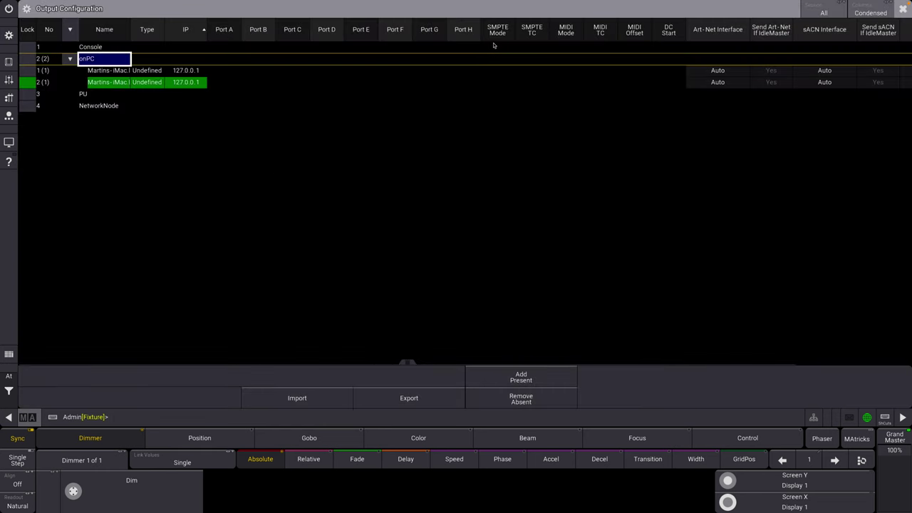
{"action": "key", "text": "Left"}
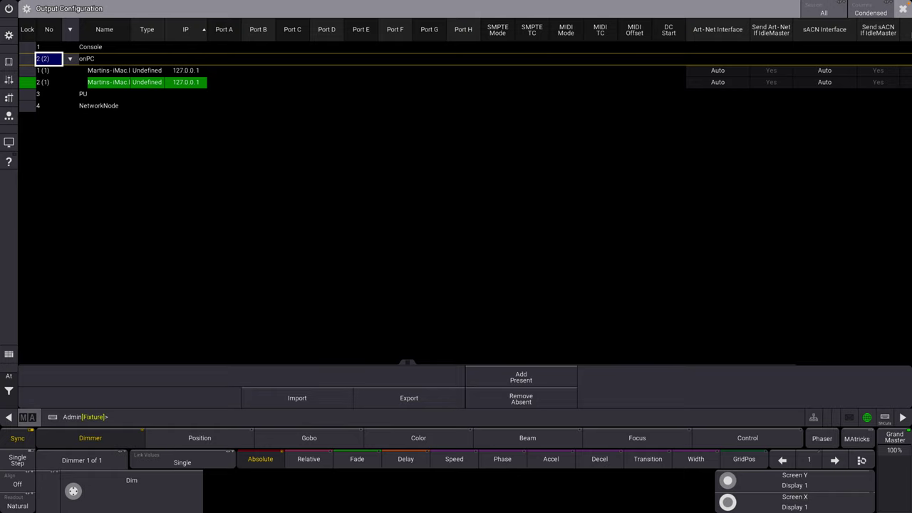
{"action": "left_click", "coordinate": [902, 8]}
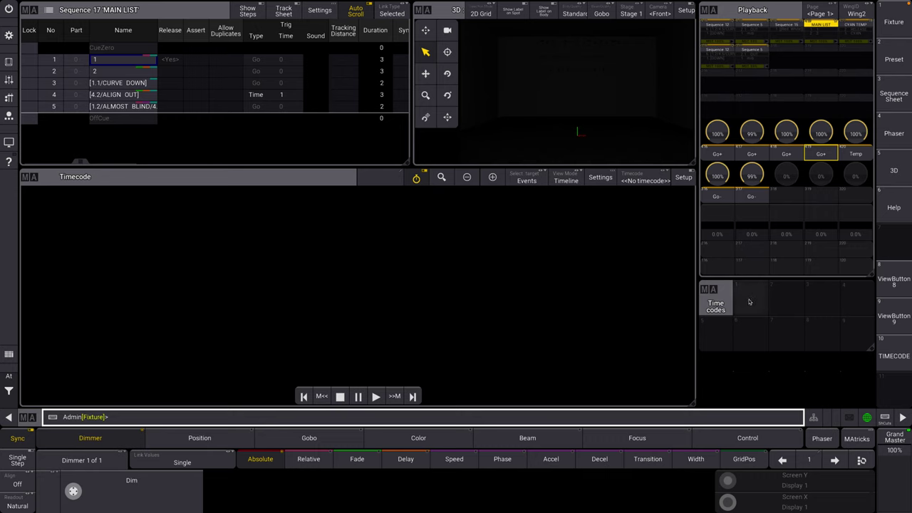
- Create a timecode object in the first slot of the Timecodes pool and label it MAIN
{"action": "left_click", "coordinate": [750, 300]}
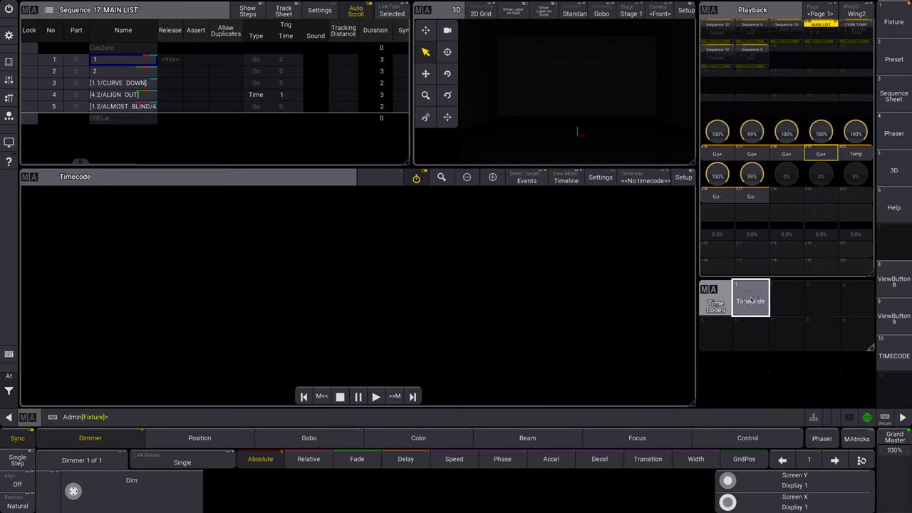
{"action": "left_click_drag", "start_coordinate": [751, 300], "coordinate": [748, 272]}
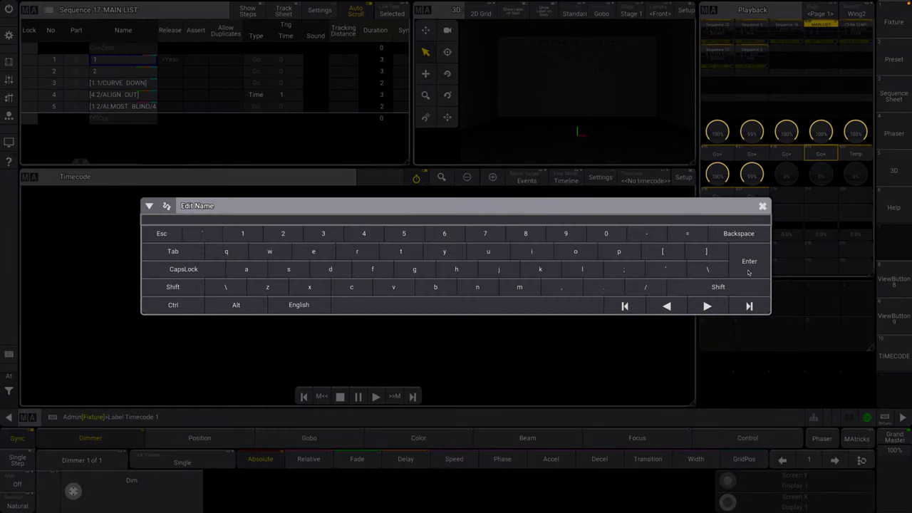
{"action": "key", "text": "Return"}
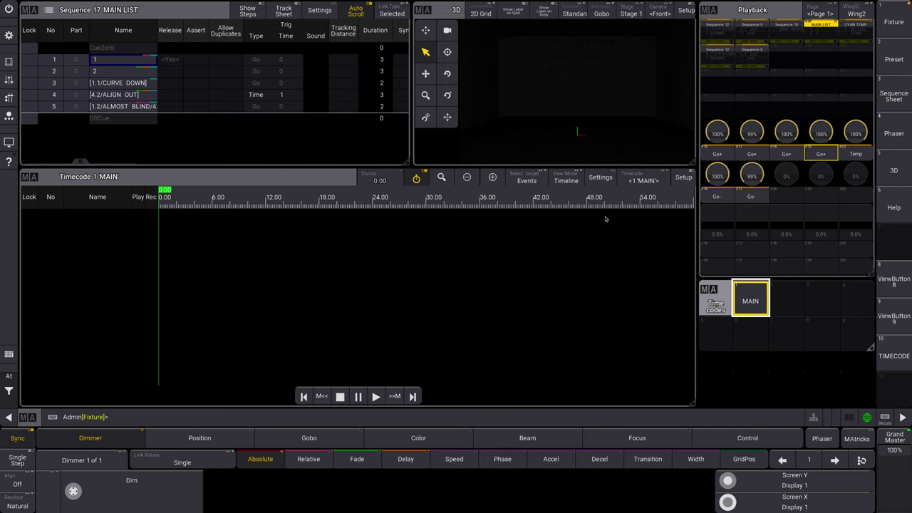
- Enable Setup mode in the MAIN timecode window
{"action": "left_click", "coordinate": [684, 178]}
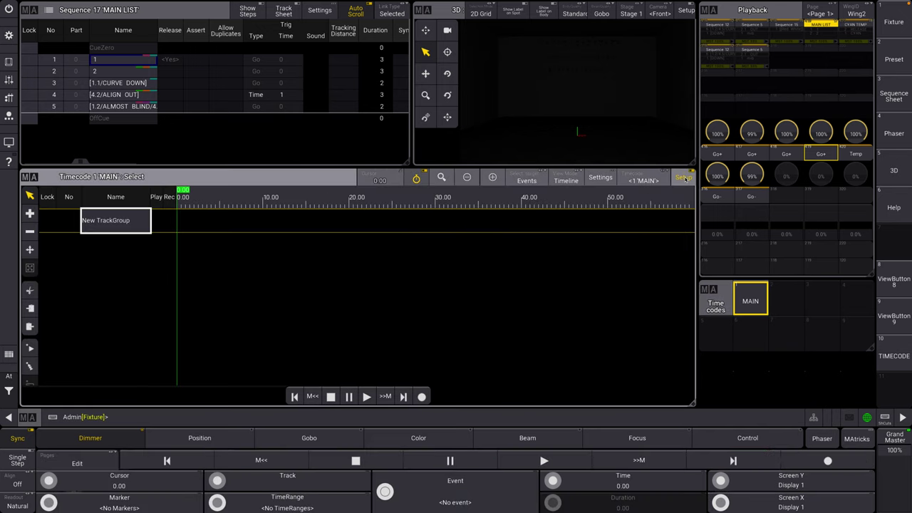
{"action": "left_click", "coordinate": [685, 178]}
{"action": "left_click", "coordinate": [685, 178]}
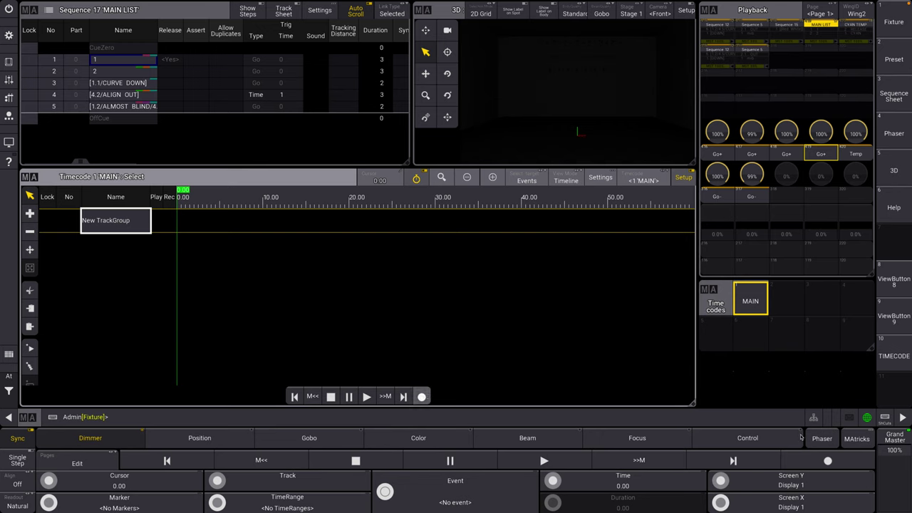
- Record the MAIN LIST cues into the MAIN timecode, firing Go+ at about 7.5, 11.5, 15.5 and 20.5 seconds, and stop recording
{"action": "left_click", "coordinate": [827, 460]}
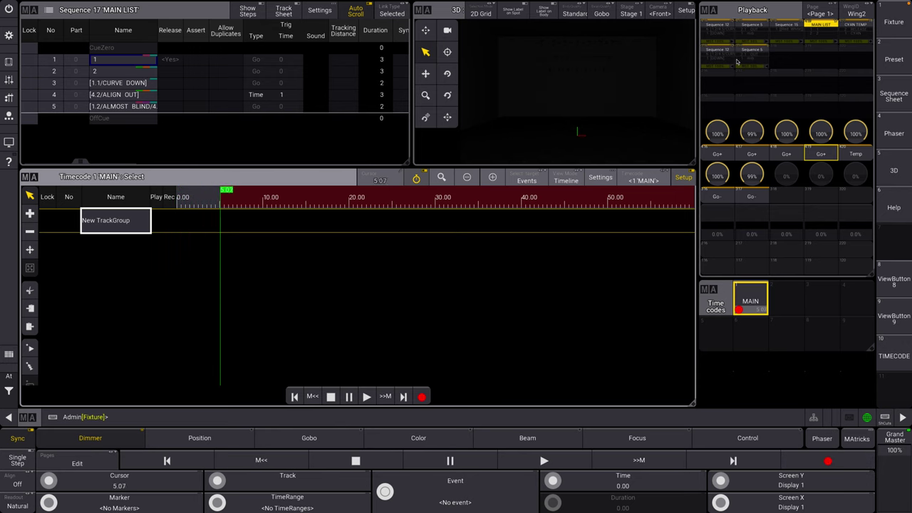
{"action": "left_click", "coordinate": [821, 155]}
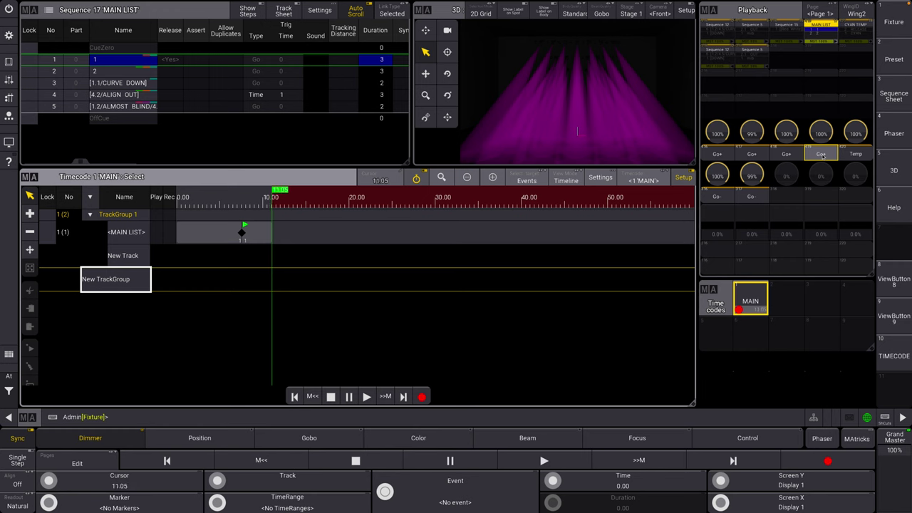
{"action": "left_click", "coordinate": [822, 155]}
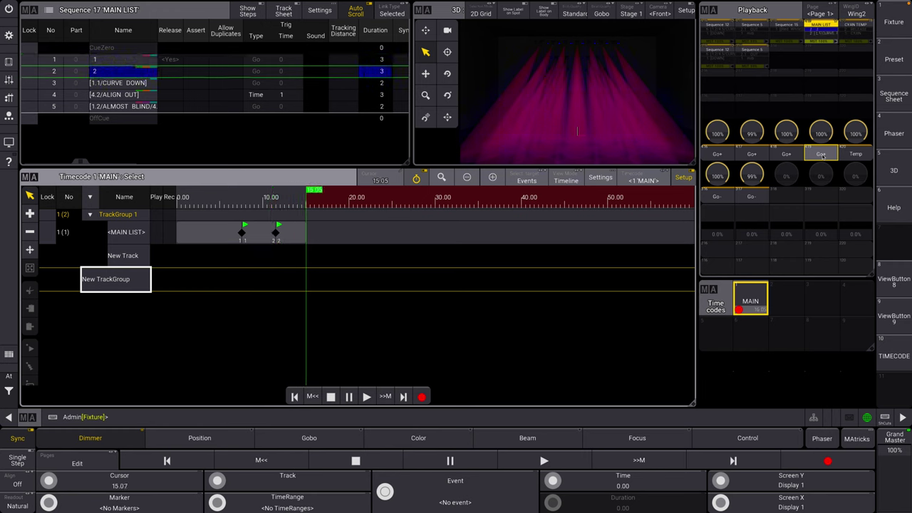
{"action": "left_click", "coordinate": [821, 154]}
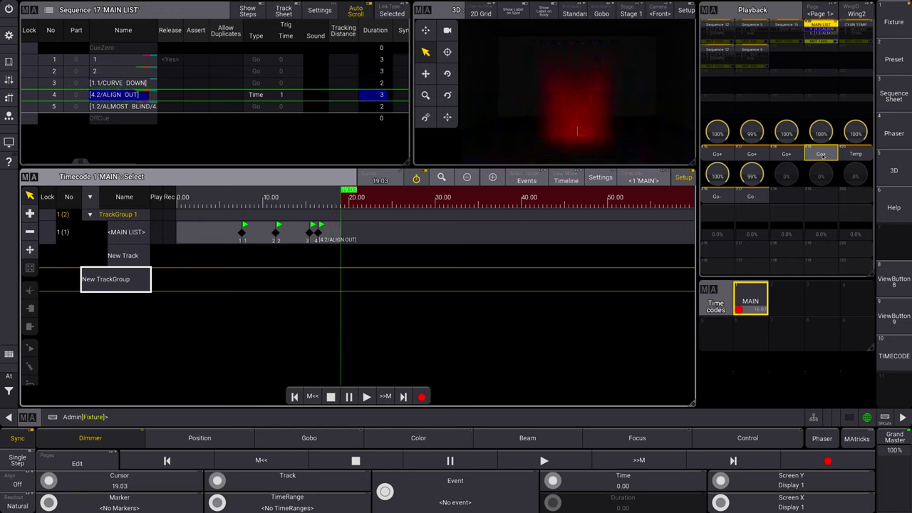
{"action": "left_click", "coordinate": [821, 154]}
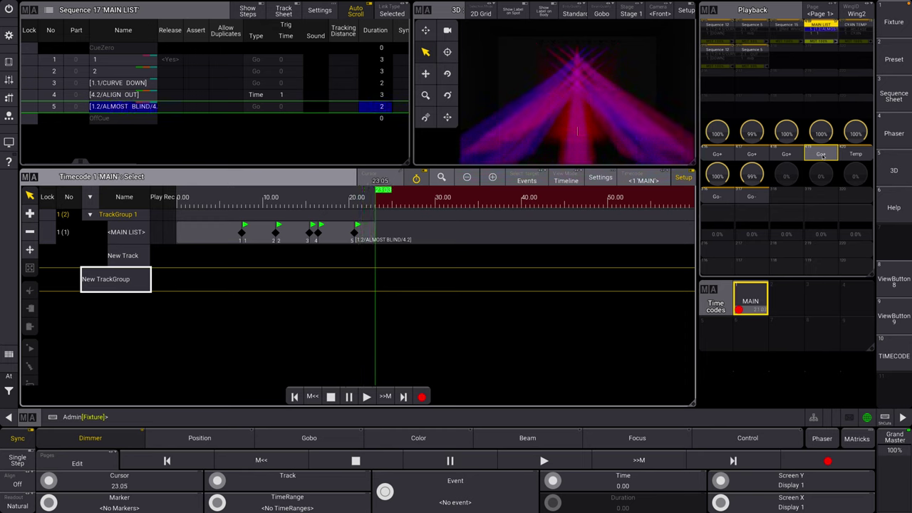
{"action": "left_click", "coordinate": [791, 462]}
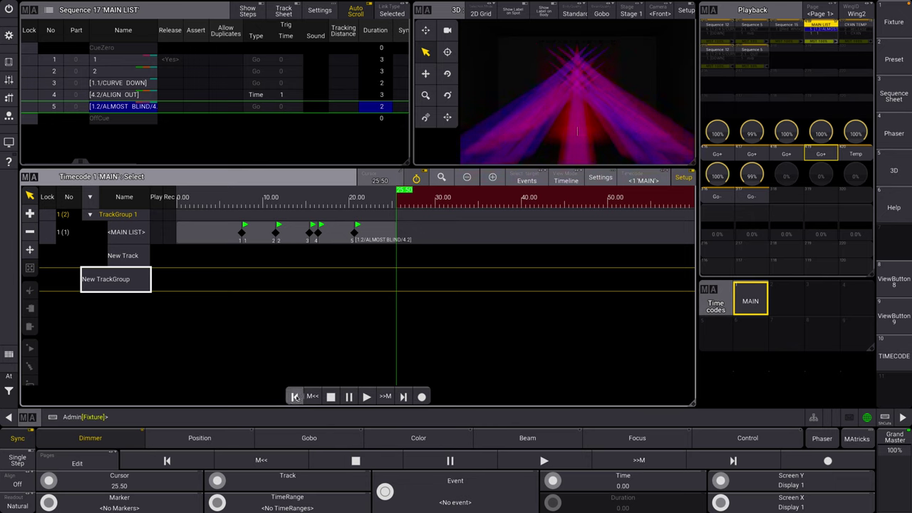
- Play the MAIN timecode from the start to check the recorded cues, pause it, and return the time cursor to 0.00
{"action": "left_click", "coordinate": [294, 397]}
{"action": "left_click", "coordinate": [366, 397]}
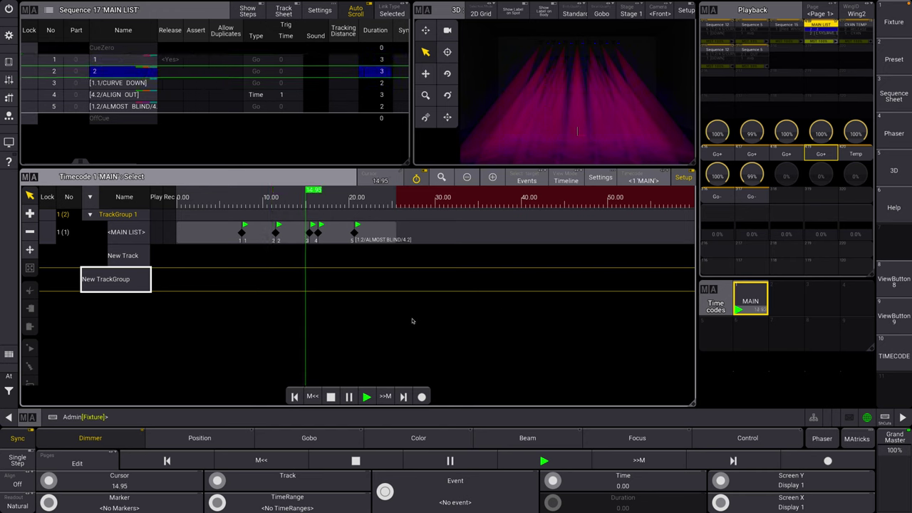
{"action": "left_click", "coordinate": [349, 397]}
{"action": "left_click_drag", "start_coordinate": [326, 192], "coordinate": [173, 198]}
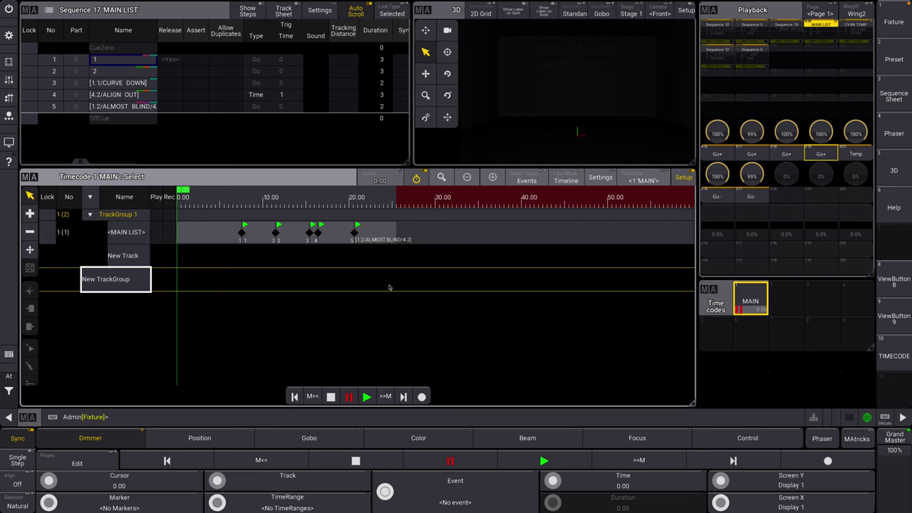
- Record three brief CYAN TEMP presses into the MAIN timecode at about 10, 14 and 22 seconds, and stop recording
{"action": "left_click", "coordinate": [426, 394]}
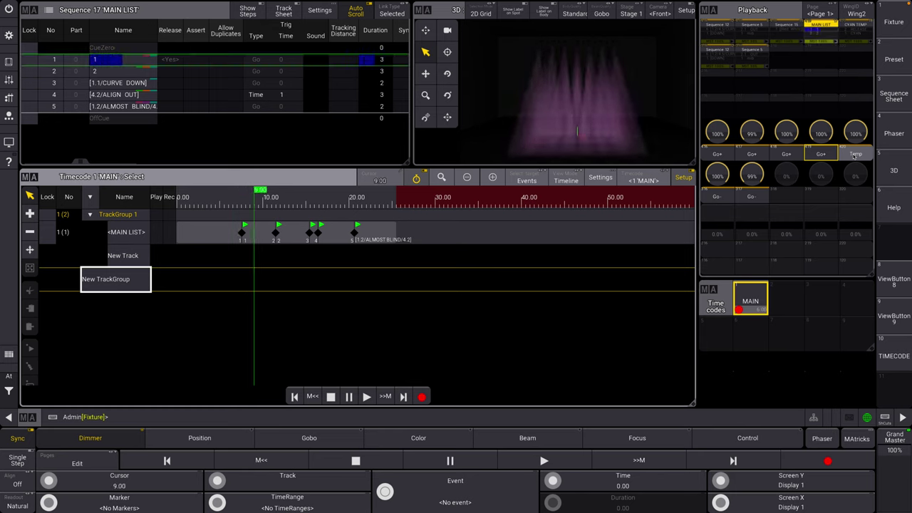
{"action": "left_click", "coordinate": [855, 155]}
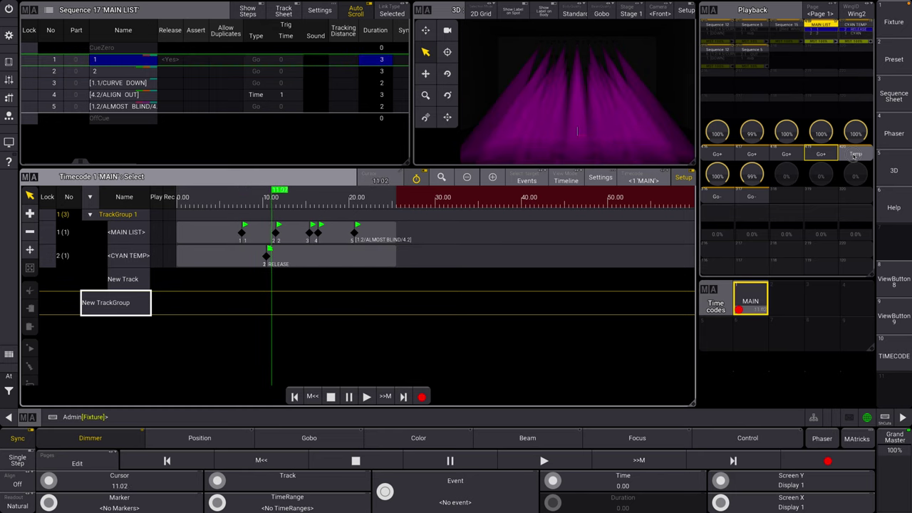
{"action": "left_click", "coordinate": [855, 154]}
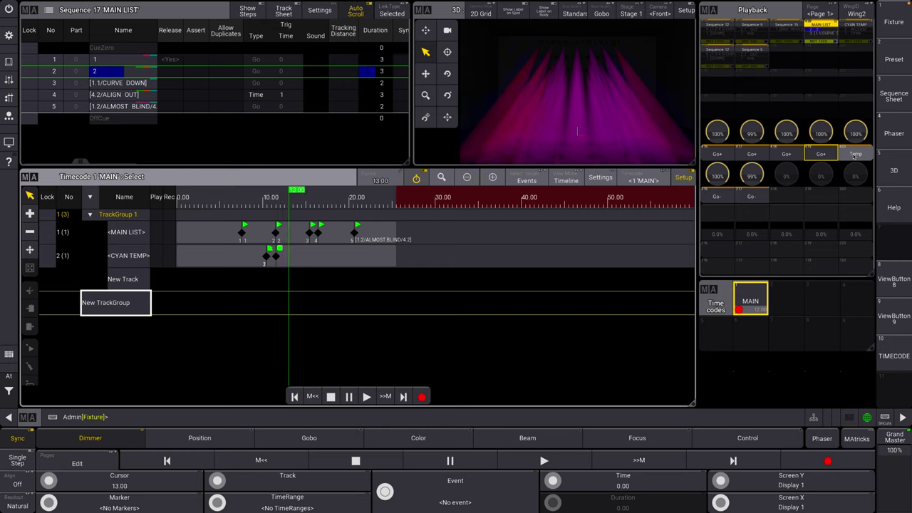
{"action": "left_click", "coordinate": [855, 155]}
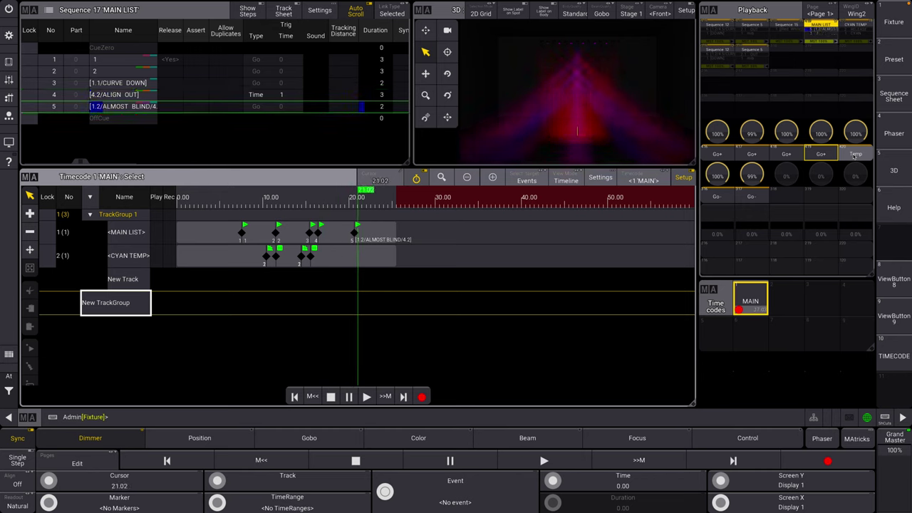
{"action": "left_click_drag", "start_coordinate": [855, 155], "coordinate": [855, 155]}
{"action": "left_click", "coordinate": [421, 396]}
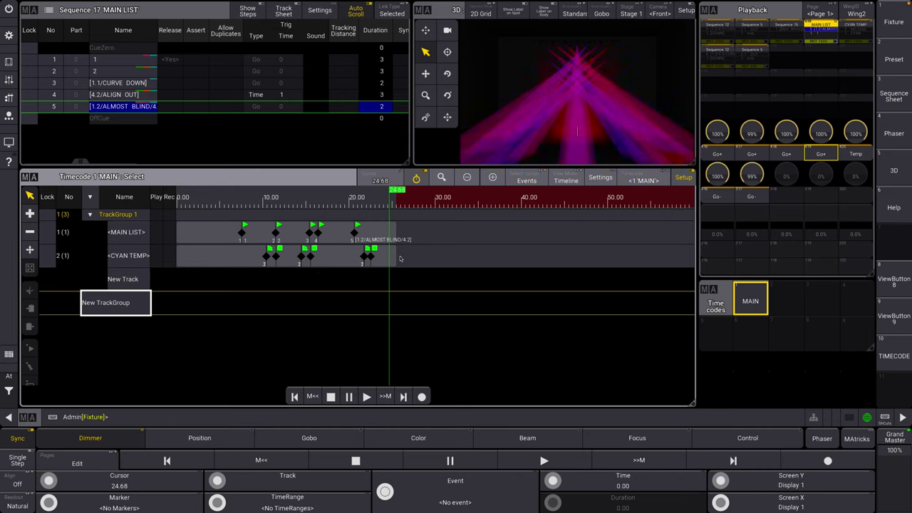
- Move the time cursor back before the first cue and play the timecode to check both tracks, pausing before cue 5
{"action": "left_click_drag", "start_coordinate": [389, 204], "coordinate": [232, 204]}
{"action": "left_click", "coordinate": [366, 396]}
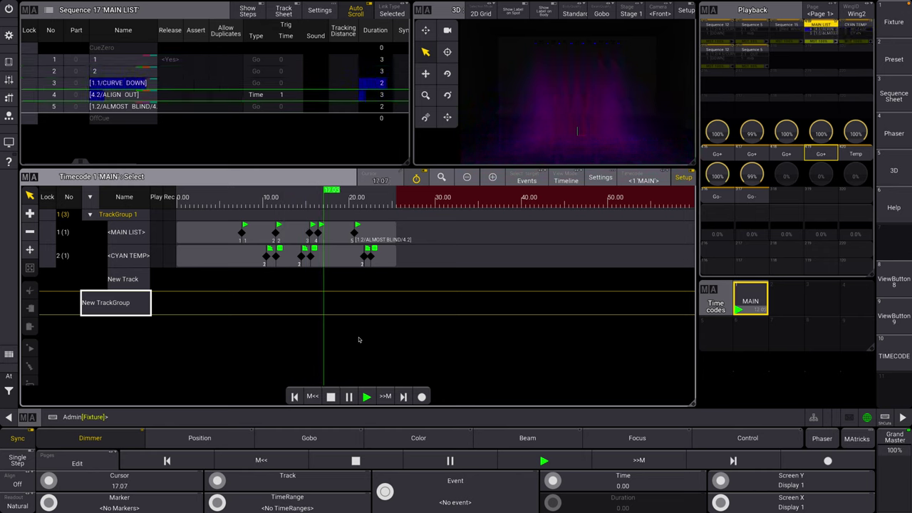
{"action": "left_click", "coordinate": [349, 397]}
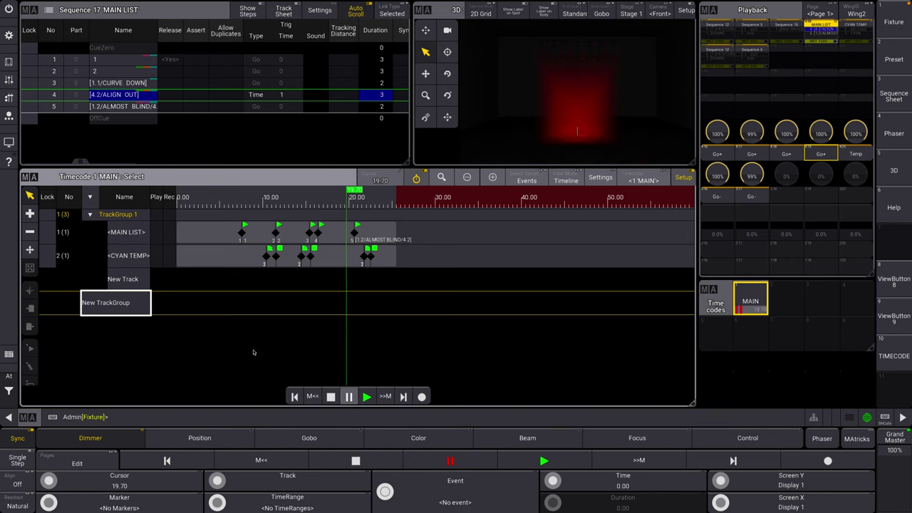
- Rename the MAIN LIST track as MAIN and the CYAN TEMP track as TEMP
{"action": "double_click", "coordinate": [130, 232]}
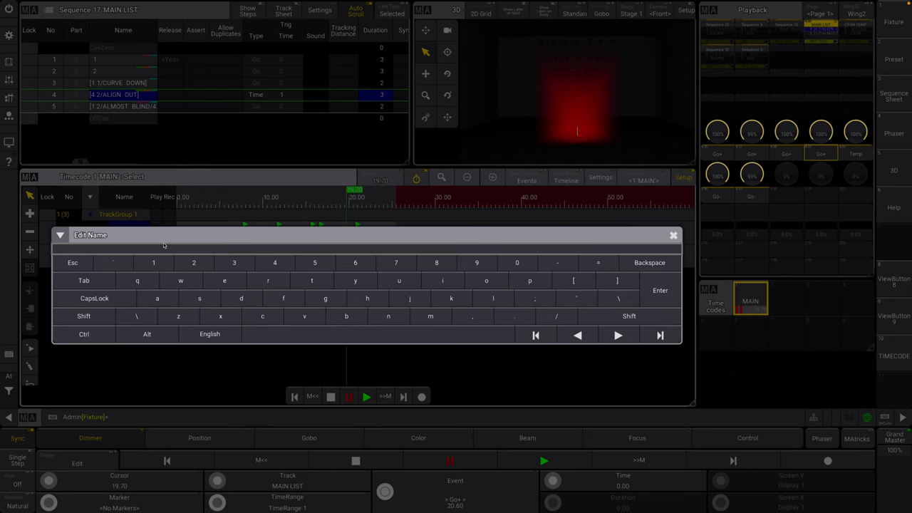
{"action": "type", "text": "MAIN"}
{"action": "key", "text": "Return"}
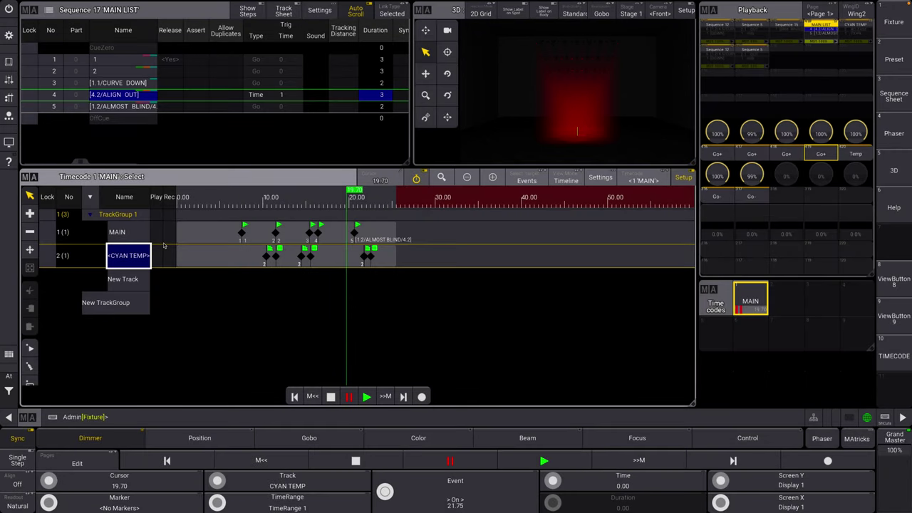
{"action": "left_click", "coordinate": [169, 257]}
{"action": "left_click", "coordinate": [142, 257]}
{"action": "left_click", "coordinate": [141, 258]}
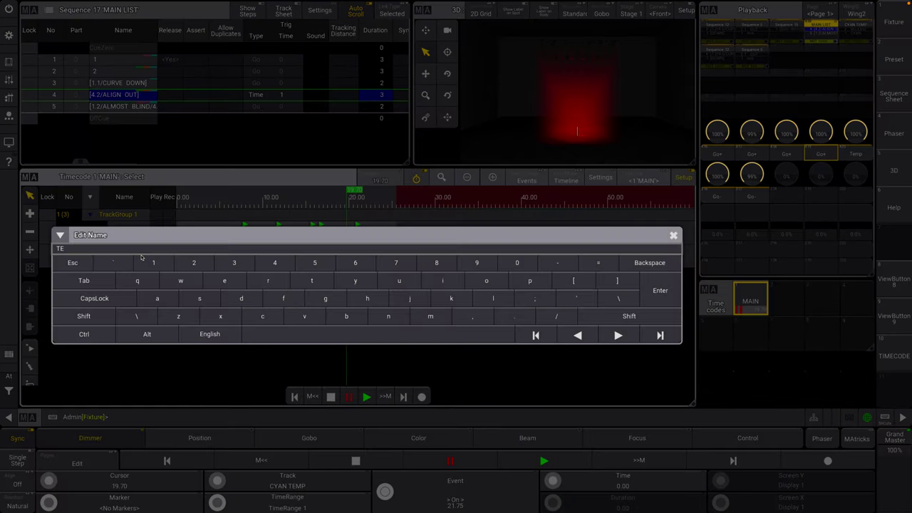
{"action": "key", "text": "Return"}
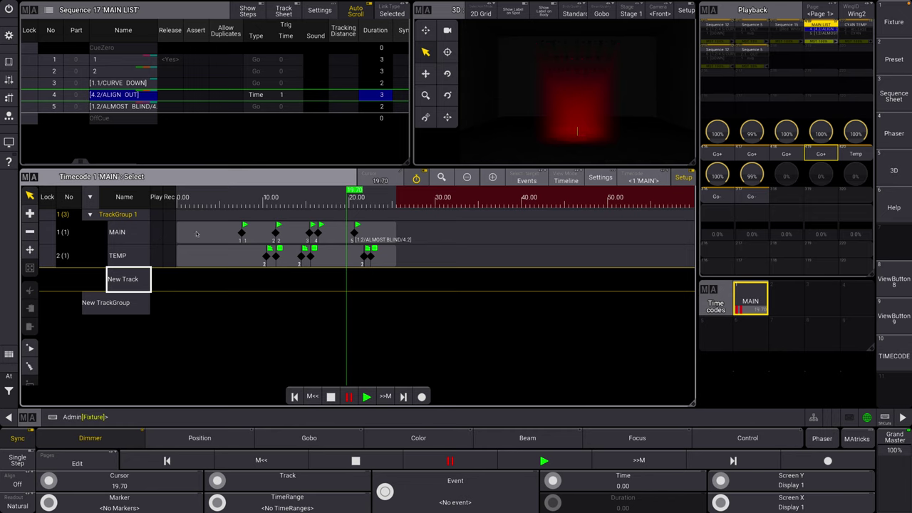
- Toggle the Rec and Play settings of the MAIN and TEMP tracks, and restore each of them
{"action": "left_click", "coordinate": [168, 232]}
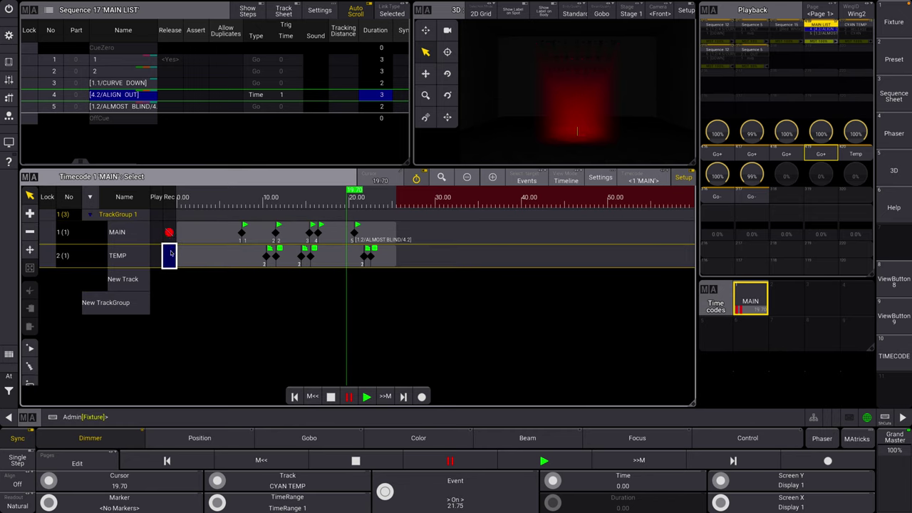
{"action": "left_click", "coordinate": [171, 254]}
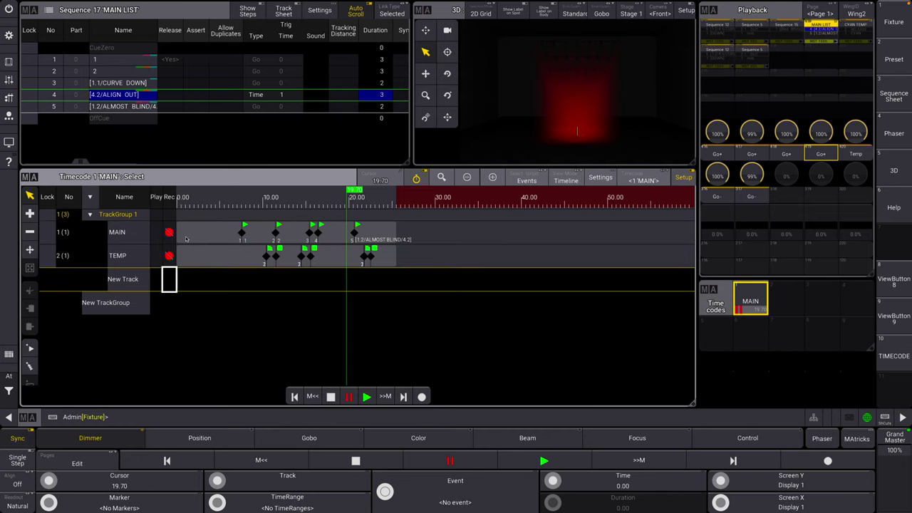
{"action": "left_click", "coordinate": [169, 233]}
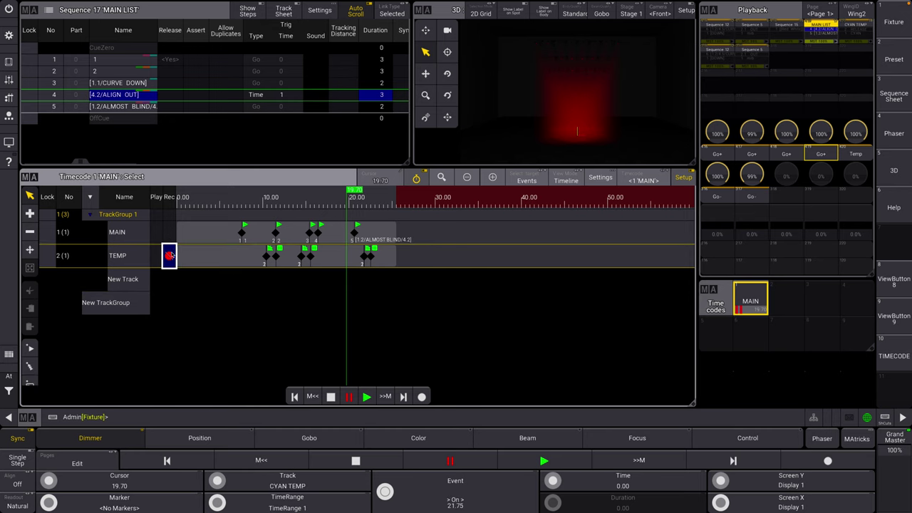
{"action": "left_click", "coordinate": [171, 255]}
{"action": "left_click", "coordinate": [158, 234]}
{"action": "left_click", "coordinate": [159, 247]}
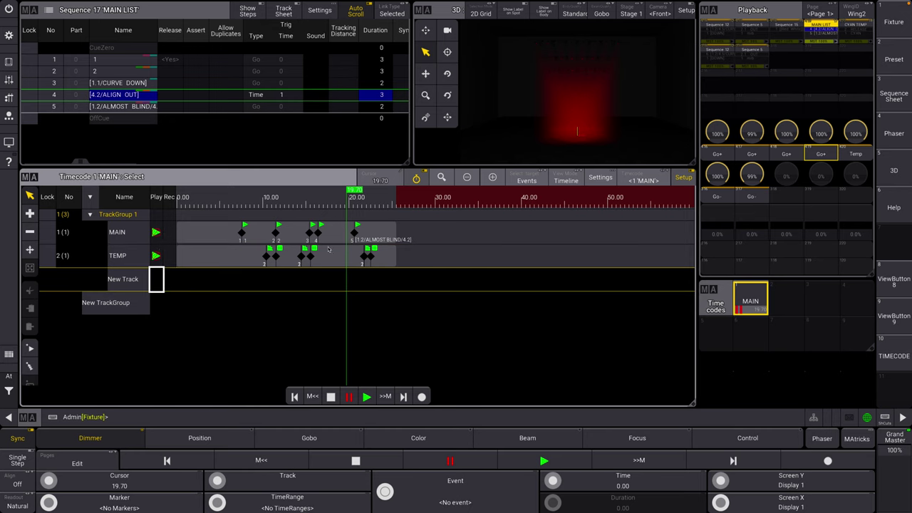
{"action": "left_click", "coordinate": [156, 235]}
{"action": "left_click", "coordinate": [159, 262]}
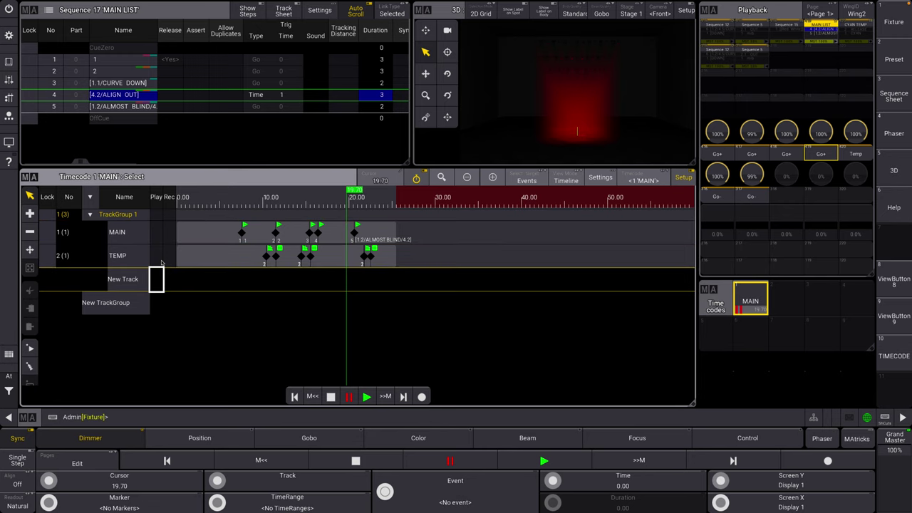
- Cycle through the timecode view modes and set the view to Both
{"action": "left_click", "coordinate": [576, 183]}
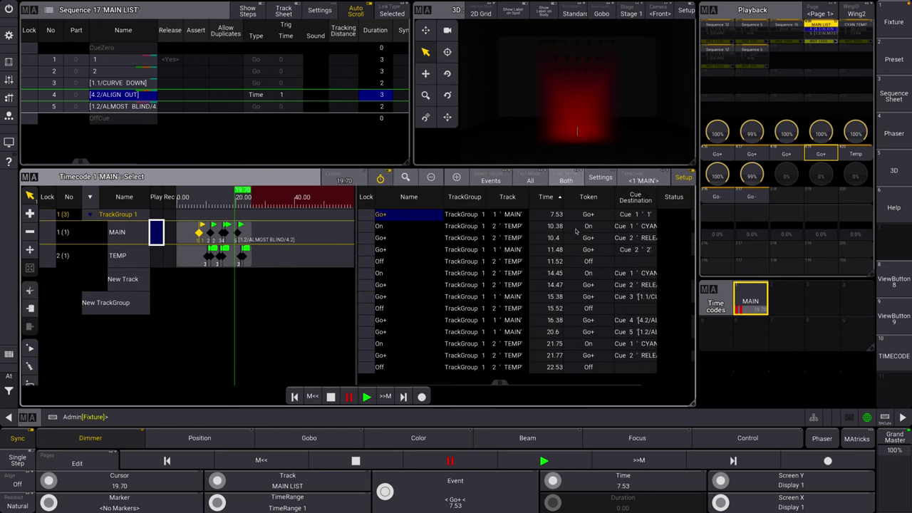
{"action": "left_click", "coordinate": [570, 181]}
{"action": "left_click", "coordinate": [570, 181]}
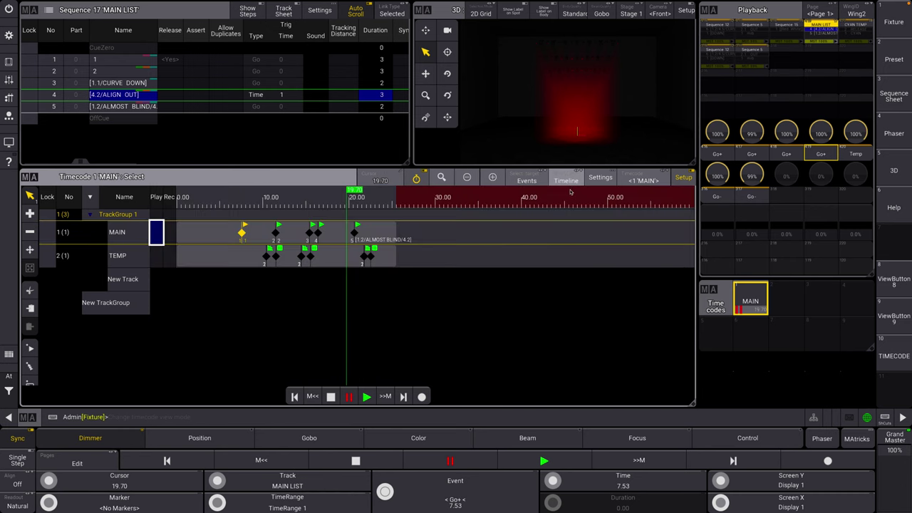
{"action": "left_click", "coordinate": [570, 182]}
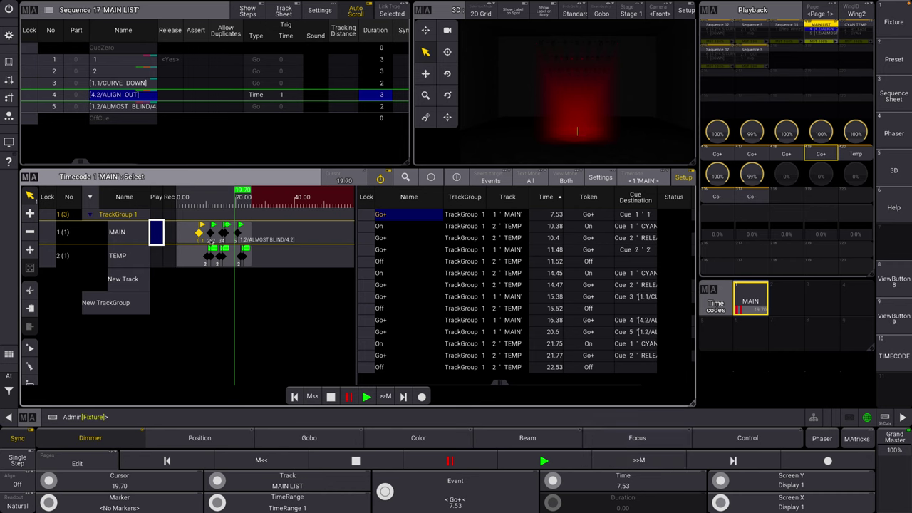
- Move the cue 2 Go+ event on the MAIN track to 10.87 seconds and select the cue 1 event
{"action": "left_click", "coordinate": [210, 232]}
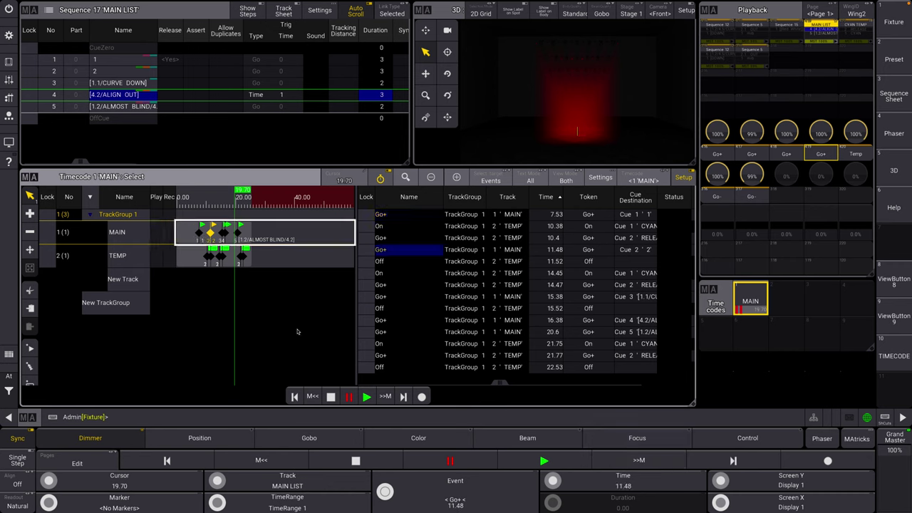
{"action": "scroll", "coordinate": [552, 481], "scroll_direction": "down", "scroll_amount": 5}
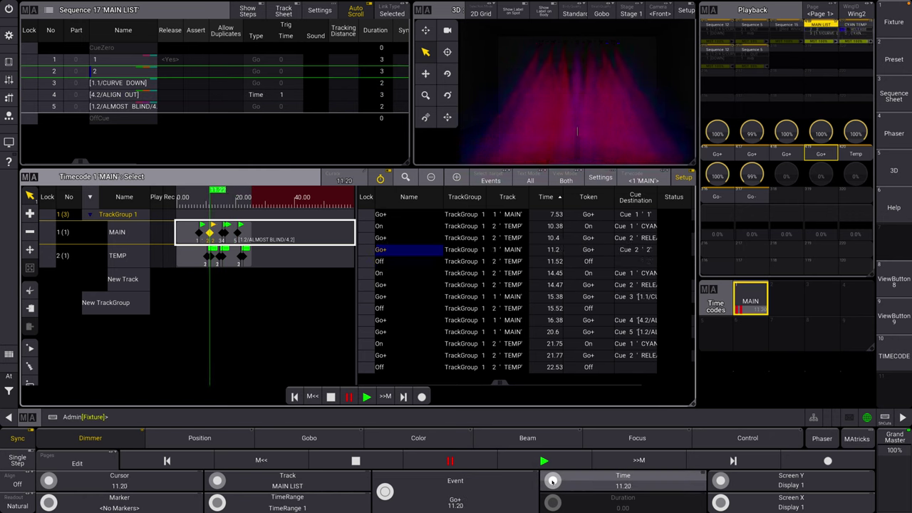
{"action": "scroll", "coordinate": [552, 481], "scroll_direction": "down", "scroll_amount": 7}
{"action": "scroll", "coordinate": [552, 481], "scroll_direction": "down", "scroll_amount": 4}
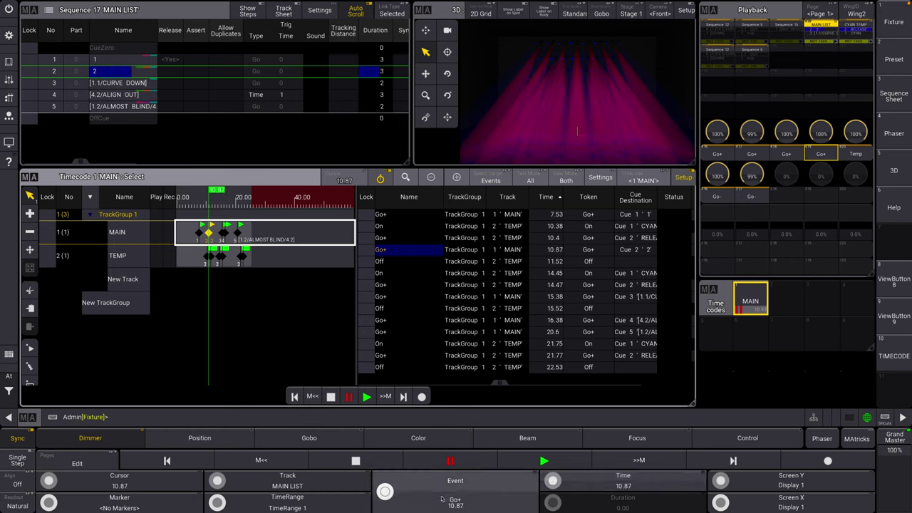
{"action": "scroll", "coordinate": [384, 492], "scroll_direction": "up", "scroll_amount": 6}
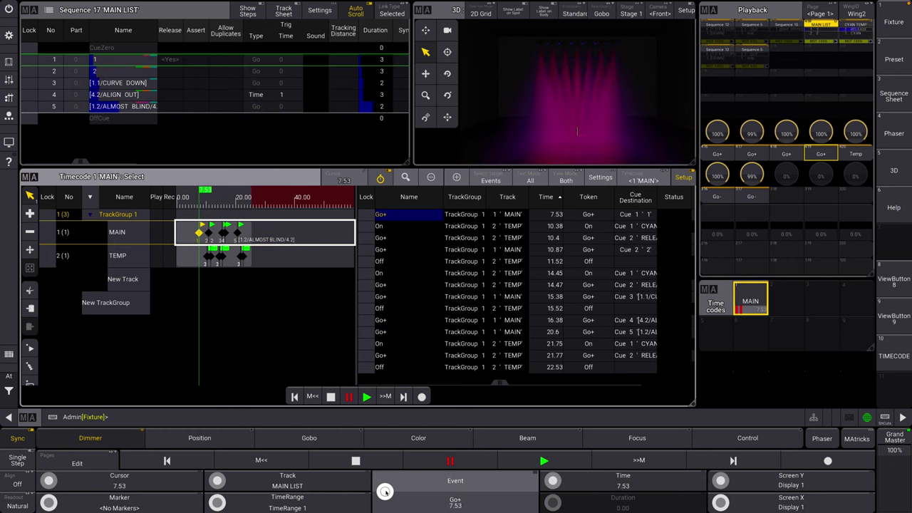
{"action": "scroll", "coordinate": [385, 492], "scroll_direction": "down", "scroll_amount": 9}
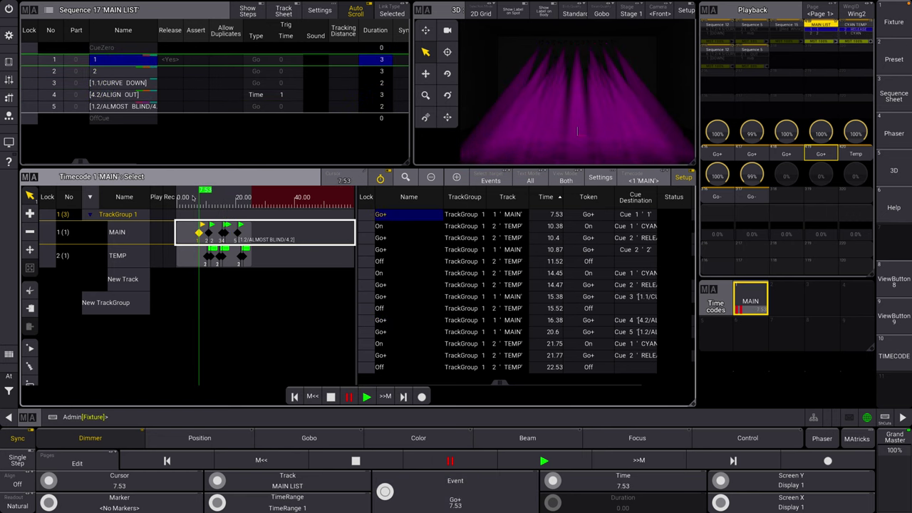
- Place the time cursor at 6.50 and add a marker named START there
{"action": "scroll", "coordinate": [193, 199], "scroll_direction": "down", "scroll_amount": 3}
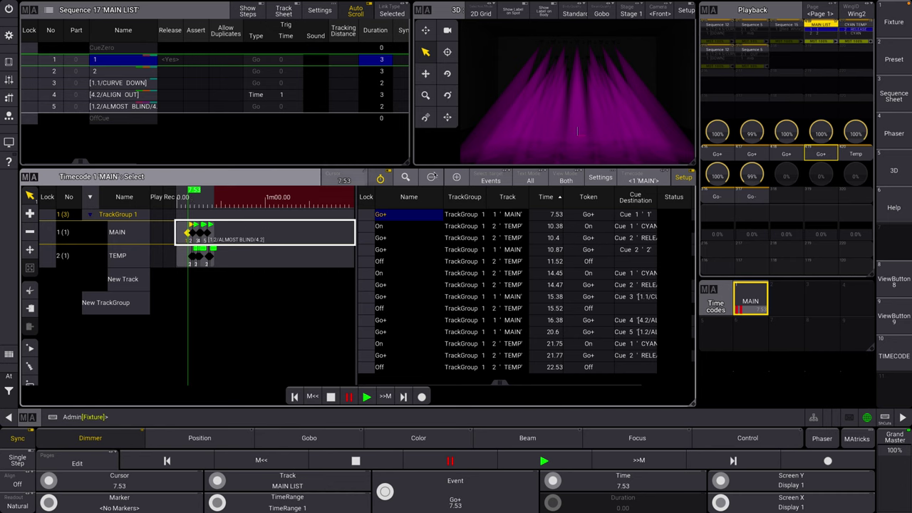
{"action": "scroll", "coordinate": [349, 204], "scroll_direction": "up", "scroll_amount": 5}
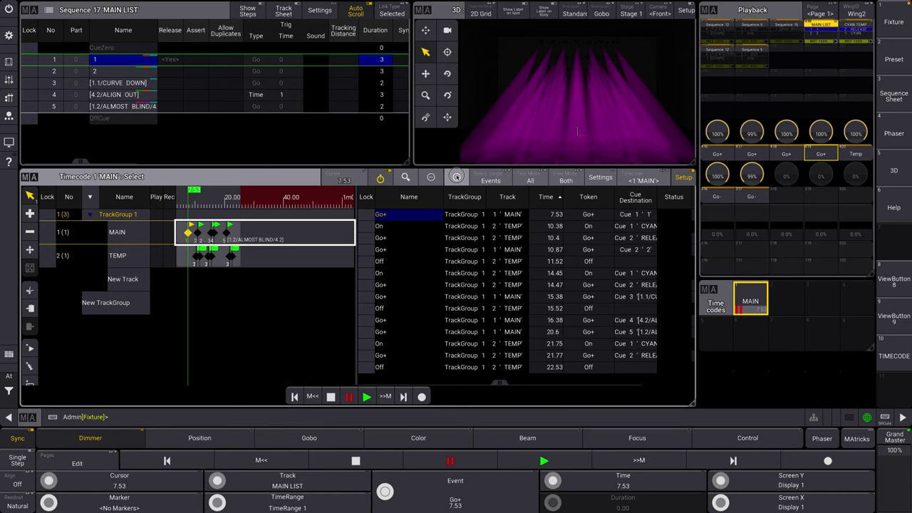
{"action": "left_click", "coordinate": [182, 204]}
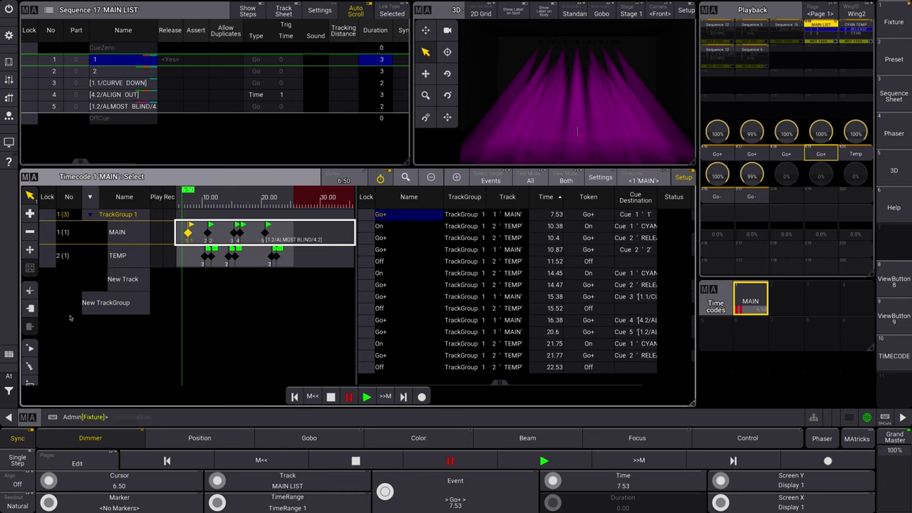
{"action": "left_click", "coordinate": [30, 383]}
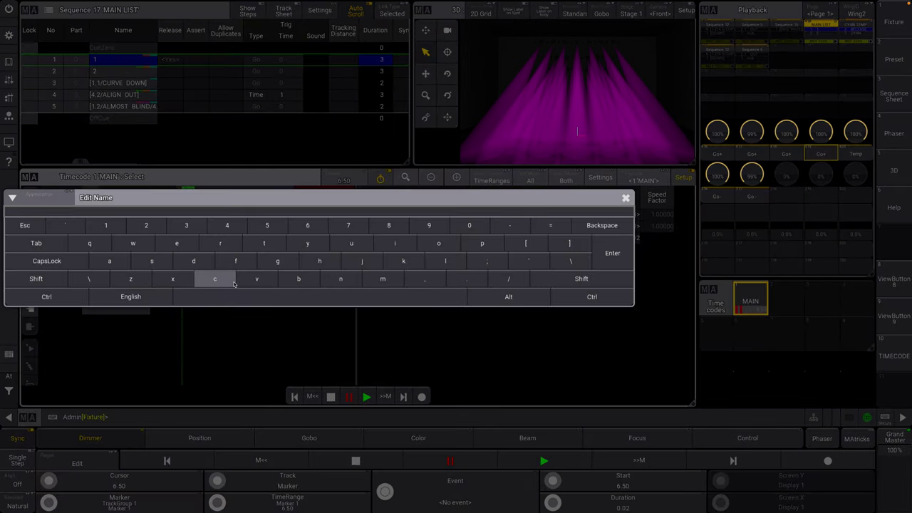
{"action": "type", "text": "START"}
{"action": "key", "text": "Return"}
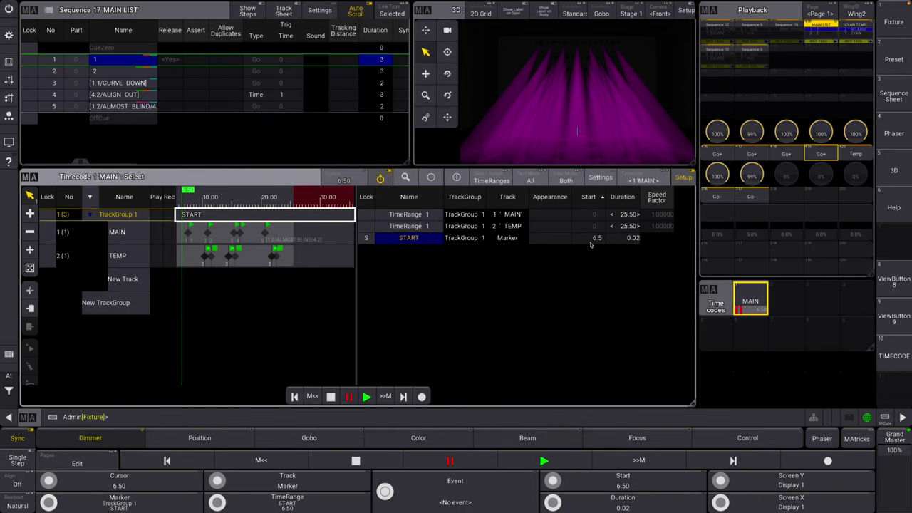
- Try 60 and 15 seconds as the START marker's duration, and settle on 10 seconds
{"action": "double_click", "coordinate": [632, 237]}
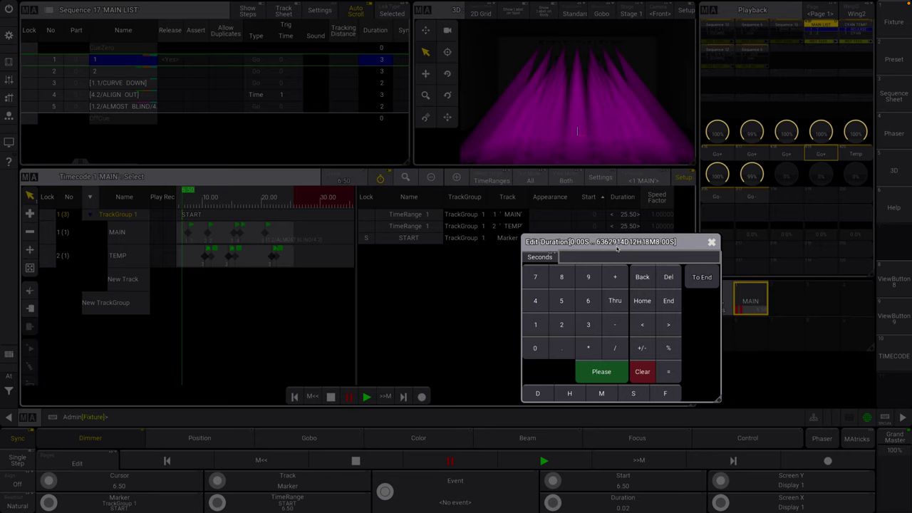
{"action": "type", "text": "60"}
{"action": "key", "text": "Return"}
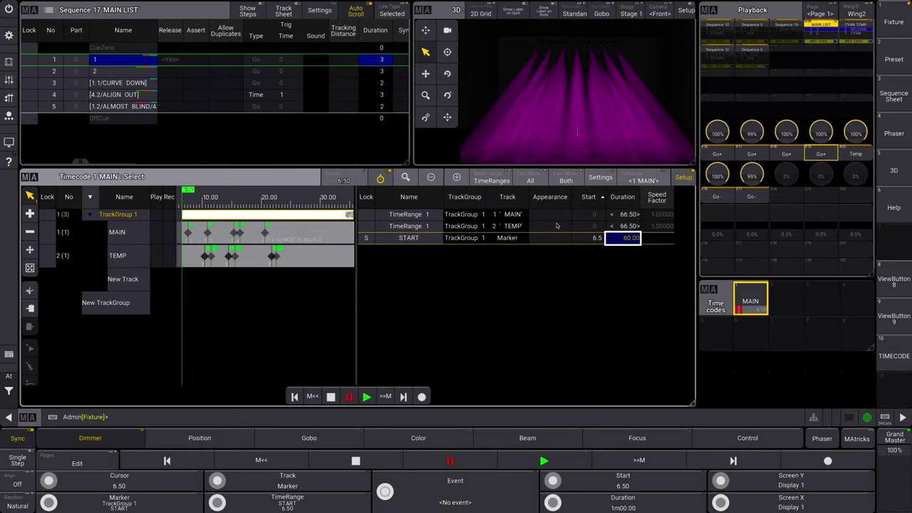
{"action": "double_click", "coordinate": [614, 239]}
{"action": "key", "text": "Return"}
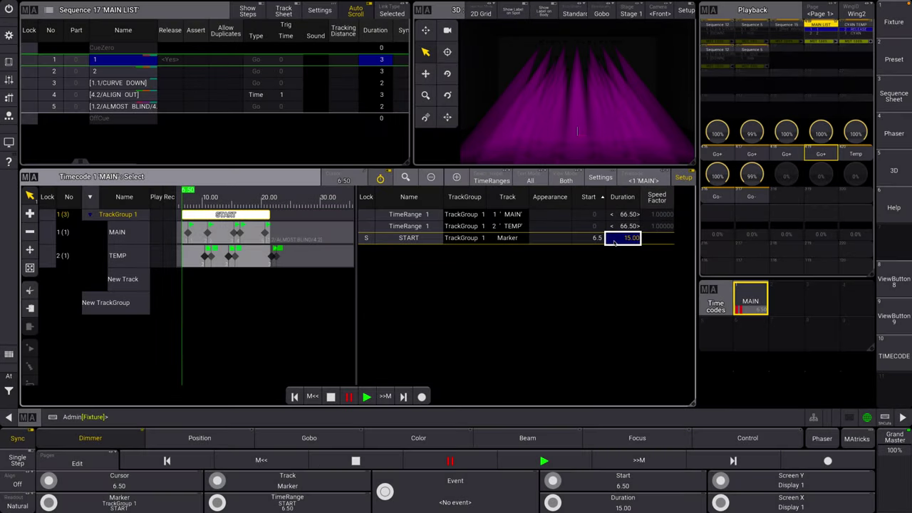
{"action": "double_click", "coordinate": [624, 241]}
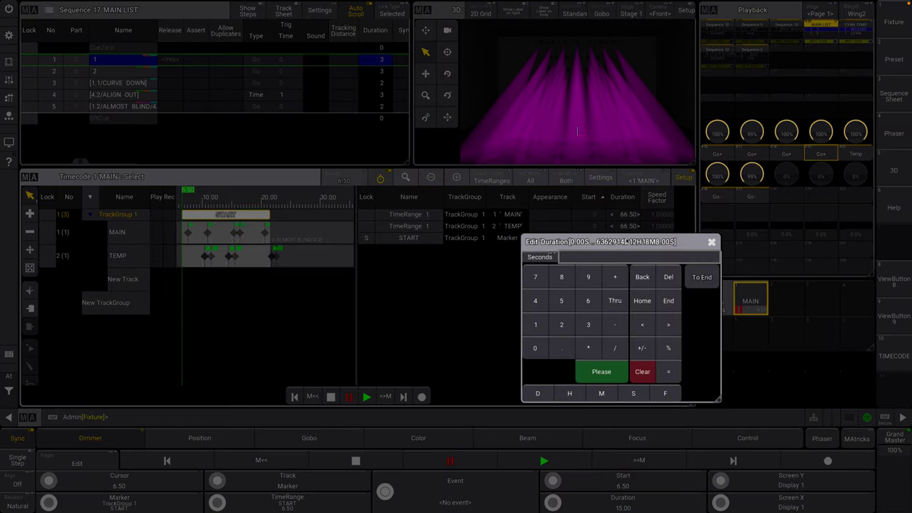
{"action": "type", "text": "10"}
{"action": "key", "text": "Return"}
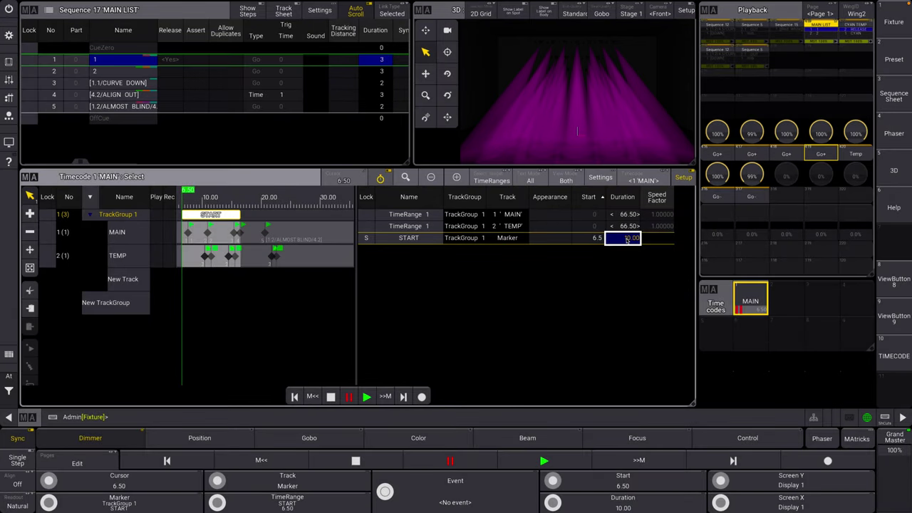
- Create a new appearance with a blue-violet background colour and raised alpha for the START marker
{"action": "left_click", "coordinate": [549, 242]}
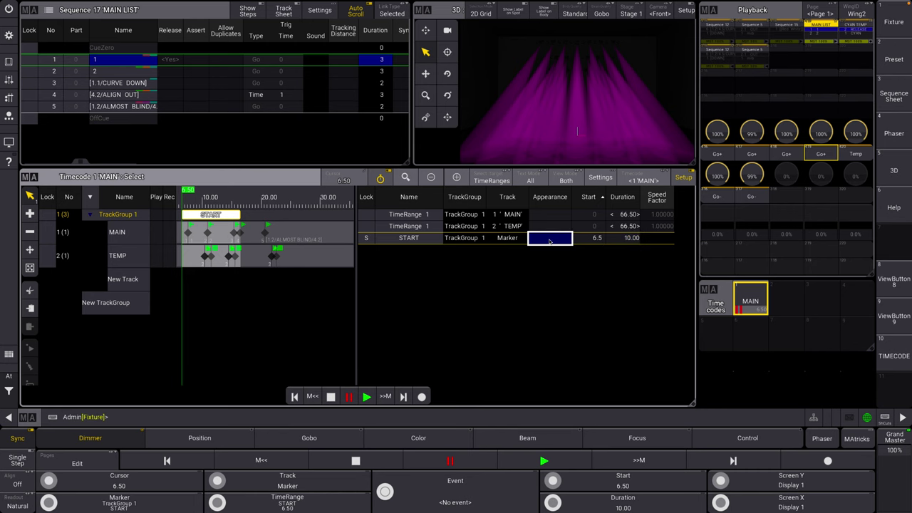
{"action": "left_click", "coordinate": [548, 244]}
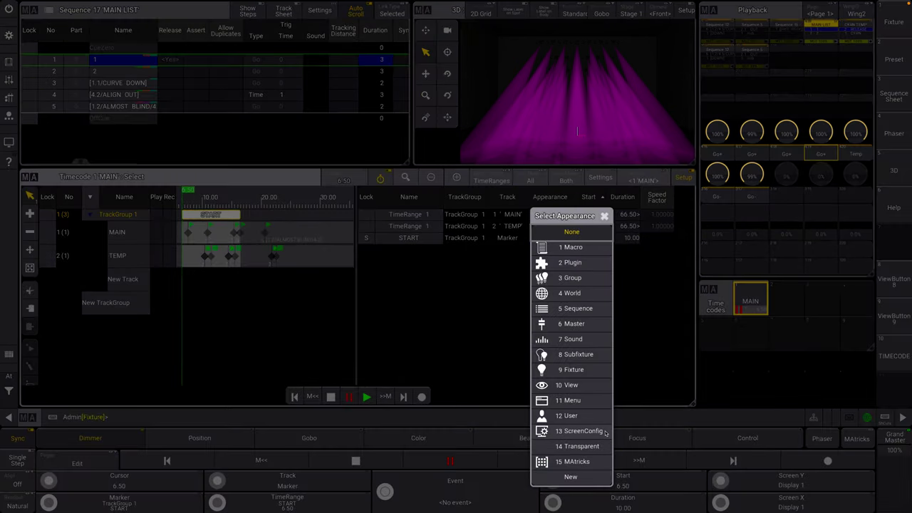
{"action": "left_click", "coordinate": [570, 476]}
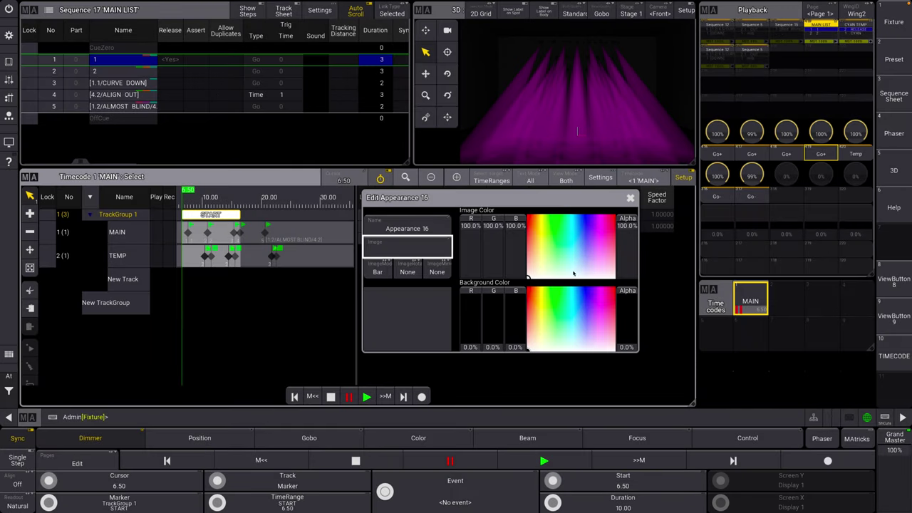
{"action": "left_click_drag", "start_coordinate": [576, 325], "coordinate": [589, 299]}
{"action": "left_click_drag", "start_coordinate": [627, 335], "coordinate": [627, 304]}
{"action": "left_click", "coordinate": [629, 198]}
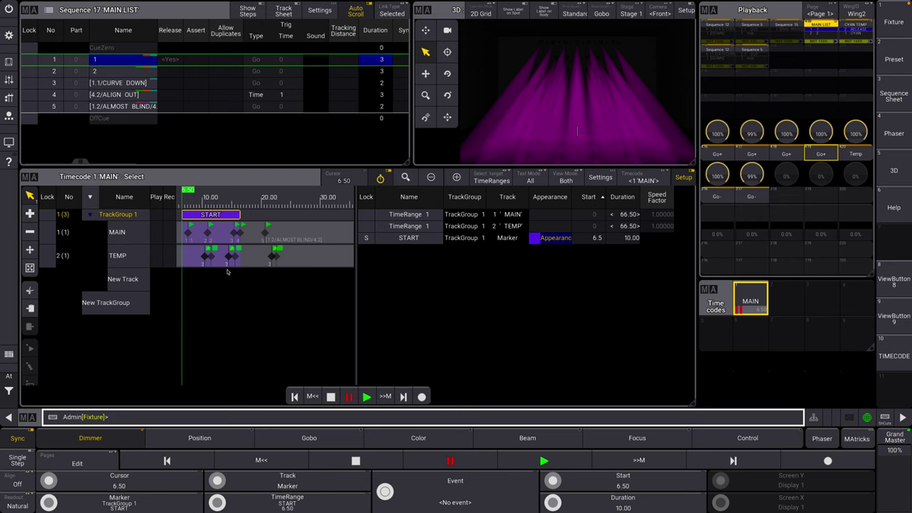
- Place the time cursor at 16.50, where the START marker ends, and add a marker named END
{"action": "left_click", "coordinate": [248, 207]}
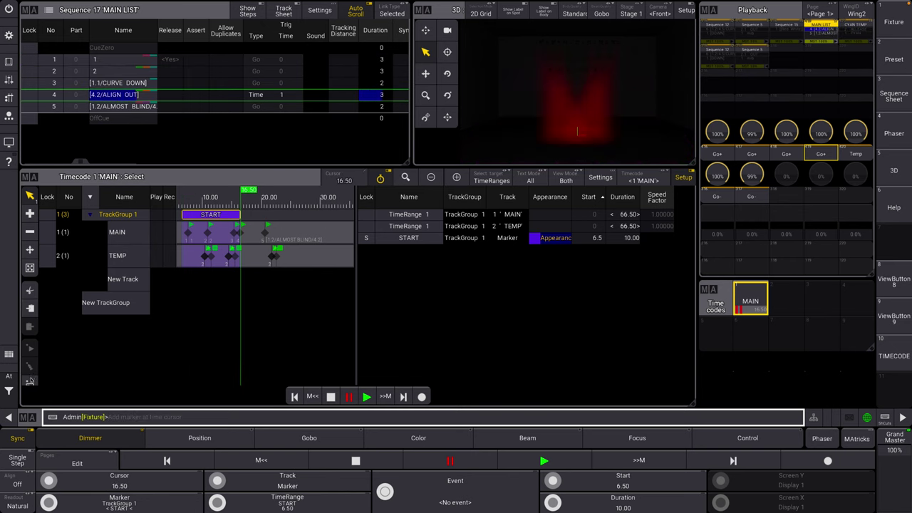
{"action": "left_click", "coordinate": [30, 381]}
{"action": "type", "text": "END"}
{"action": "key", "text": "Return"}
- Try 5 seconds as the END marker's duration, and settle on 7 seconds
{"action": "left_click", "coordinate": [628, 249]}
{"action": "left_click", "coordinate": [628, 250]}
{"action": "key", "text": "Return"}
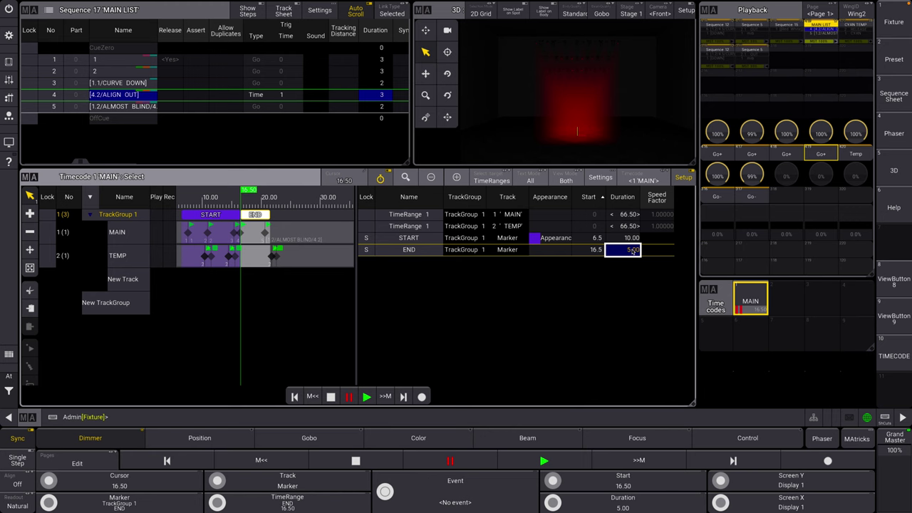
{"action": "left_click", "coordinate": [633, 250]}
{"action": "type", "text": "7"}
{"action": "key", "text": "Return"}
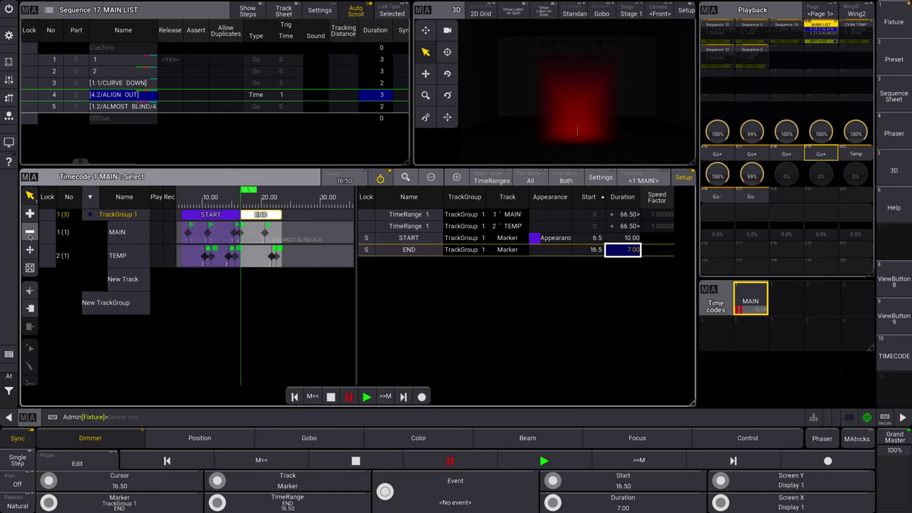
- Return the time cursor to 0.00
{"action": "left_click", "coordinate": [29, 291]}
{"action": "left_click", "coordinate": [30, 306]}
{"action": "left_click_drag", "start_coordinate": [240, 200], "coordinate": [178, 201]}
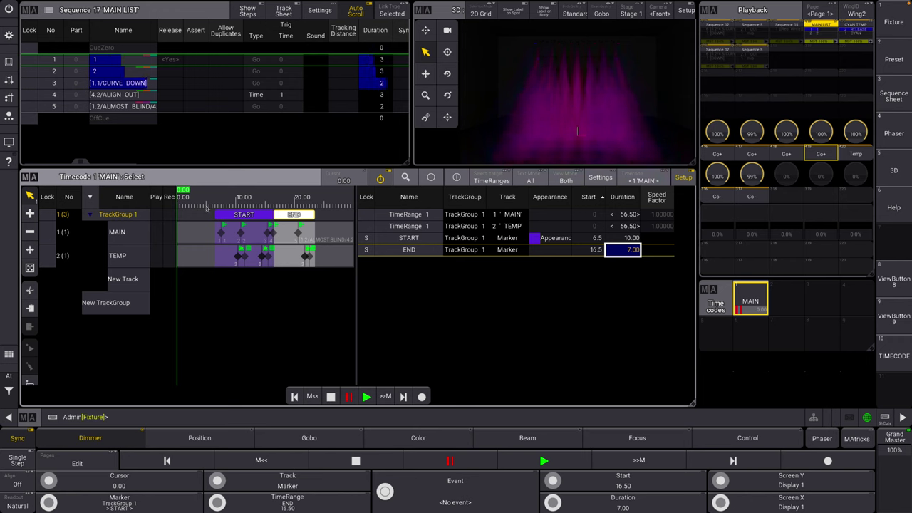